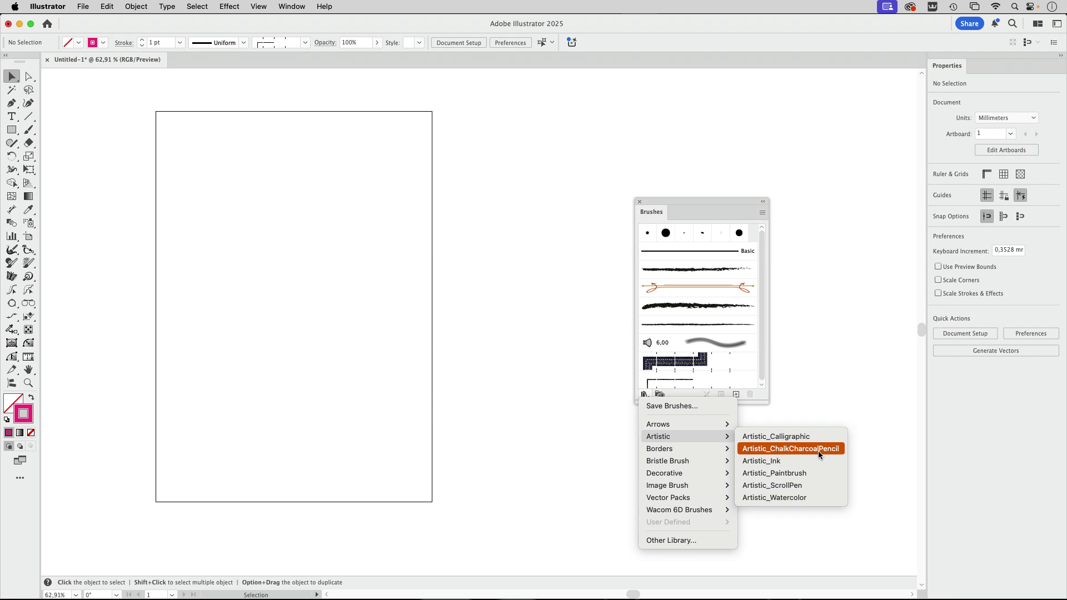
Step: Open the Artistic_ChalkCharcoalPencil brush library and choose its fifth brush, a rough tapered charcoal stroke
click(818, 451)
drag(746, 121, 525, 97)
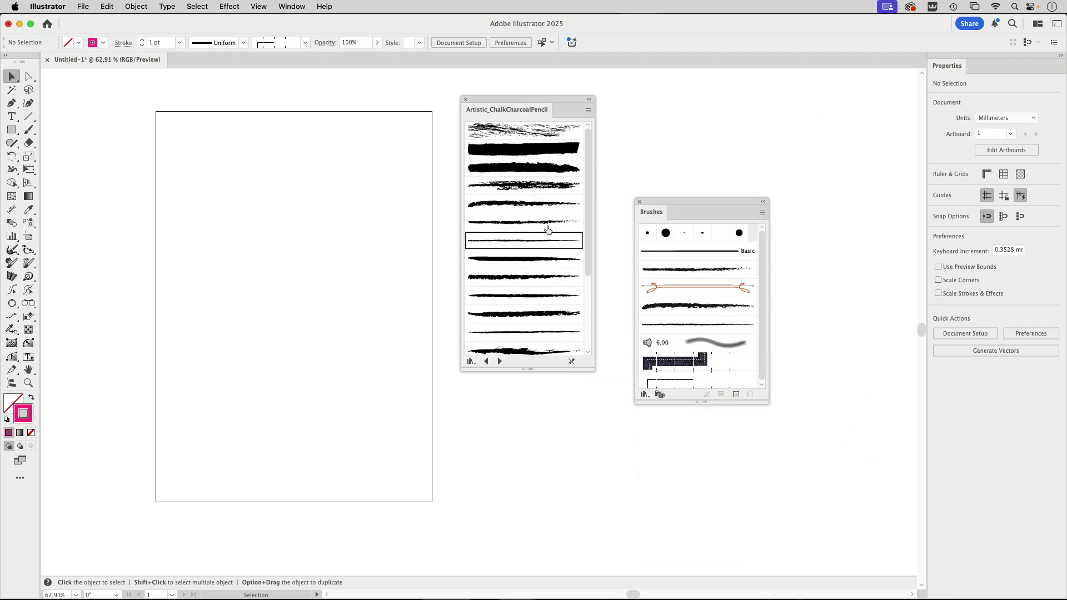
click(530, 204)
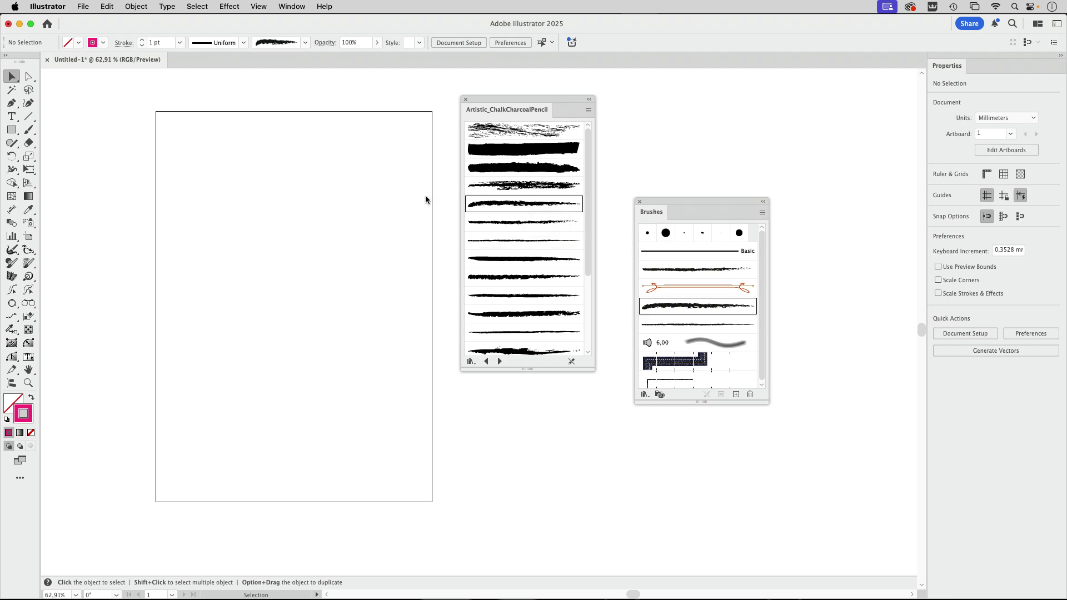
Step: Paint three long, winding magenta strokes down the artboard with the Paintbrush tool and the chosen charcoal brush
click(28, 129)
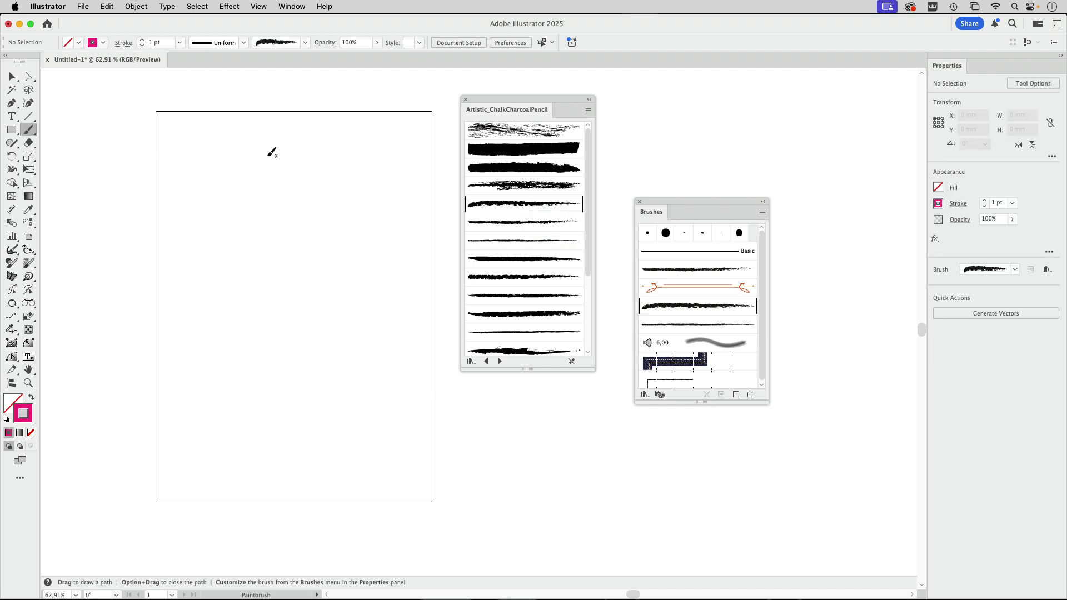
drag(281, 148, 229, 133)
drag(253, 326, 350, 467)
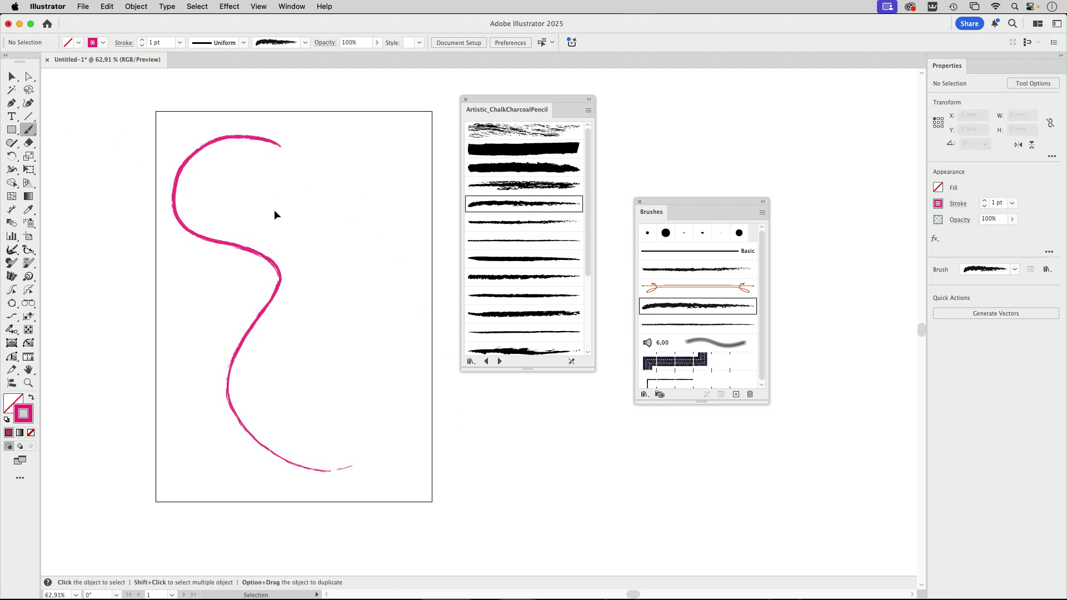
drag(333, 170, 256, 159)
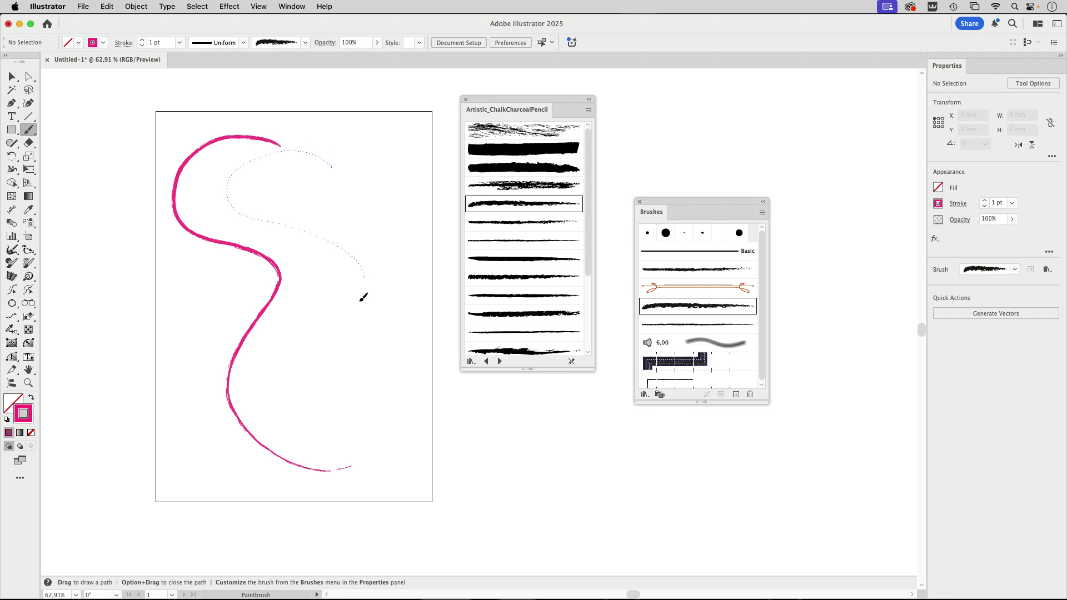
drag(394, 496, 531, 523)
key(super+space)
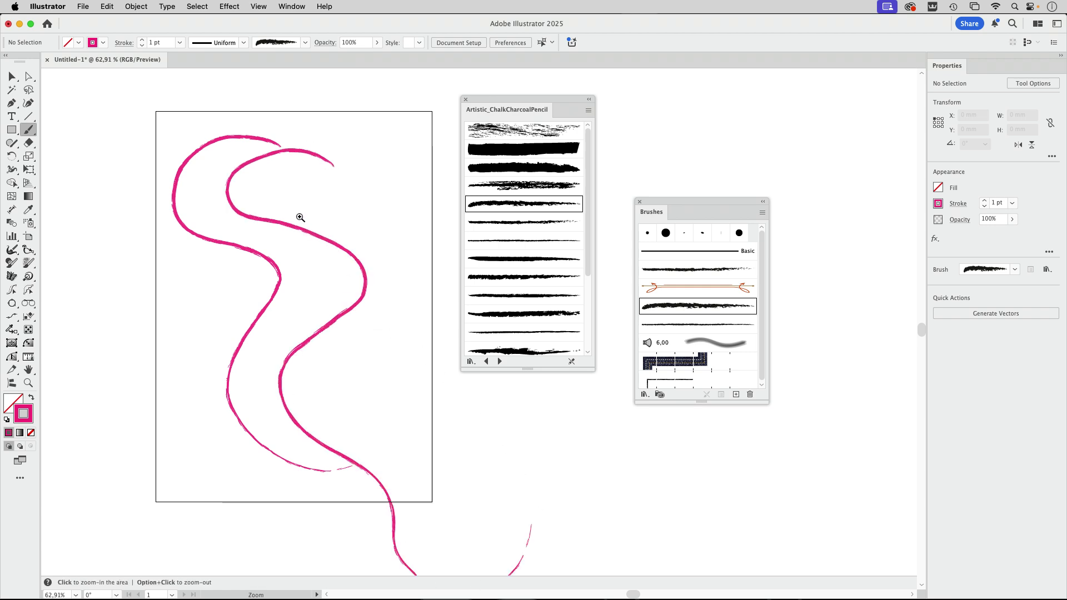
mouse_move(266, 214)
mouse_down()
mouse_move(452, 252)
mouse_move(317, 259)
mouse_move(258, 248)
mouse_up()
mouse_move(300, 176)
mouse_down()
mouse_move(285, 197)
mouse_move(393, 261)
mouse_move(467, 503)
mouse_up()
Step: Place the artwork of the library's fifth brush on the artboard and position it beside the upper ends of the painted strokes
click(12, 76)
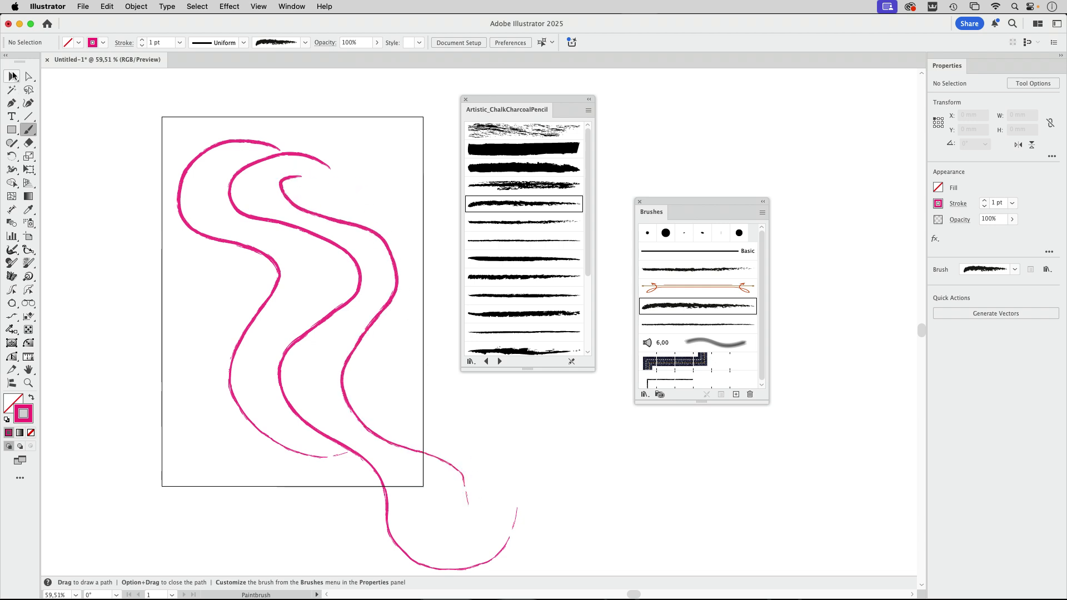
drag(511, 207, 347, 193)
drag(516, 99, 880, 98)
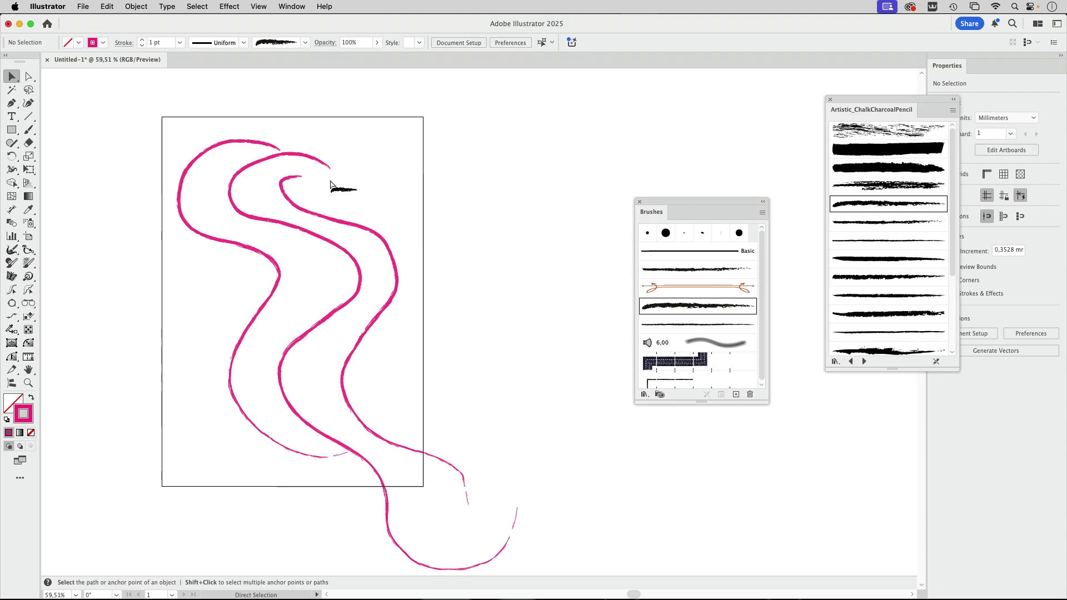
key(super+space)
drag(319, 179, 577, 218)
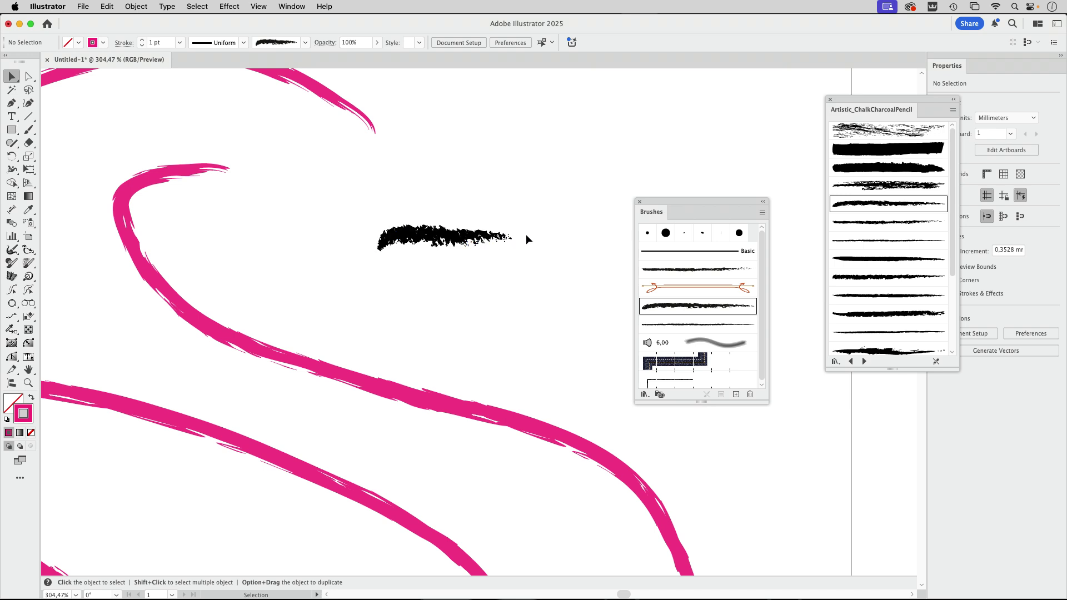
drag(445, 236, 477, 207)
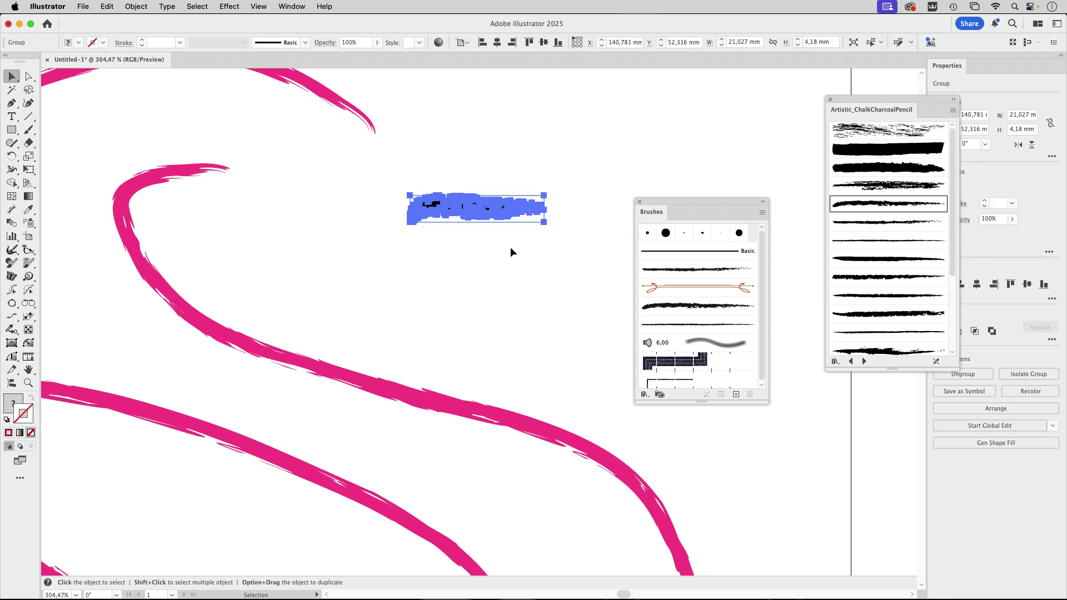
click(546, 264)
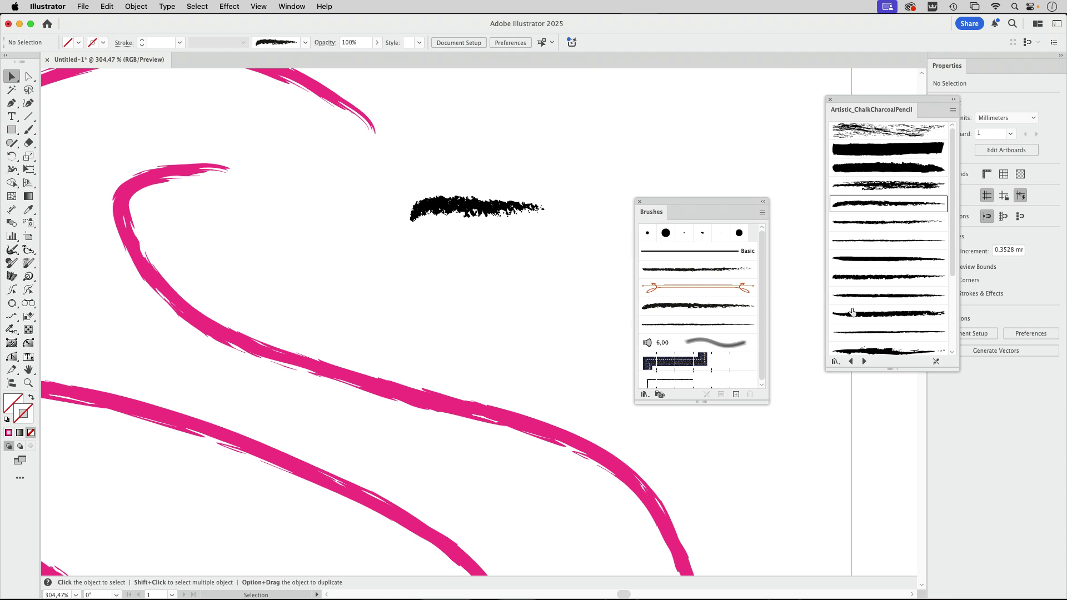
Step: Place the artwork of the library's ninth and tenth brushes on the artboard, one below the other under the first
click(886, 278)
drag(451, 281, 451, 282)
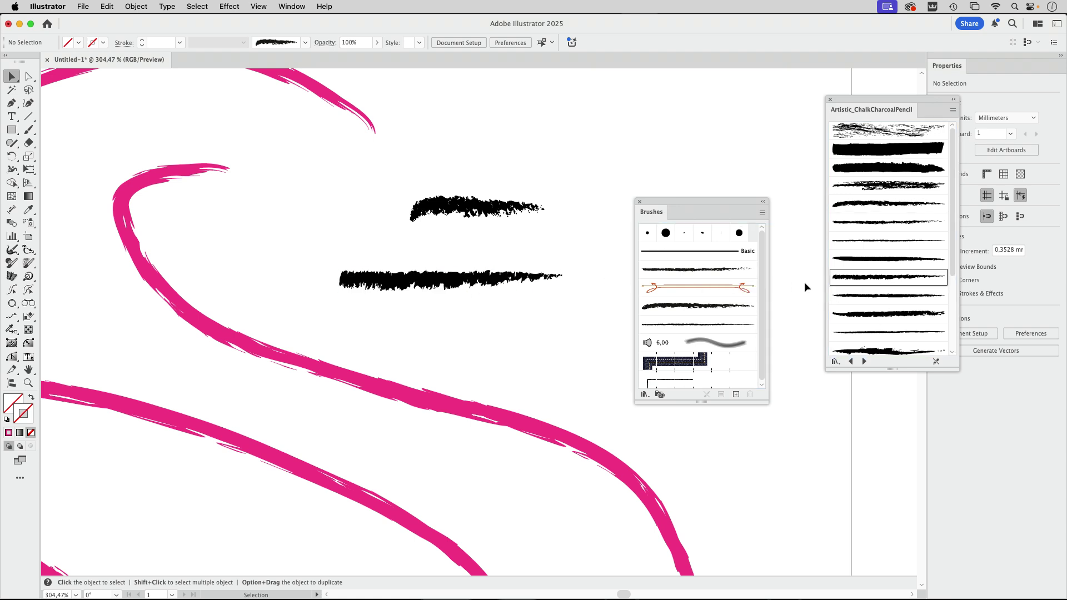
mouse_move(895, 299)
mouse_down()
mouse_move(615, 305)
mouse_move(492, 336)
mouse_up()
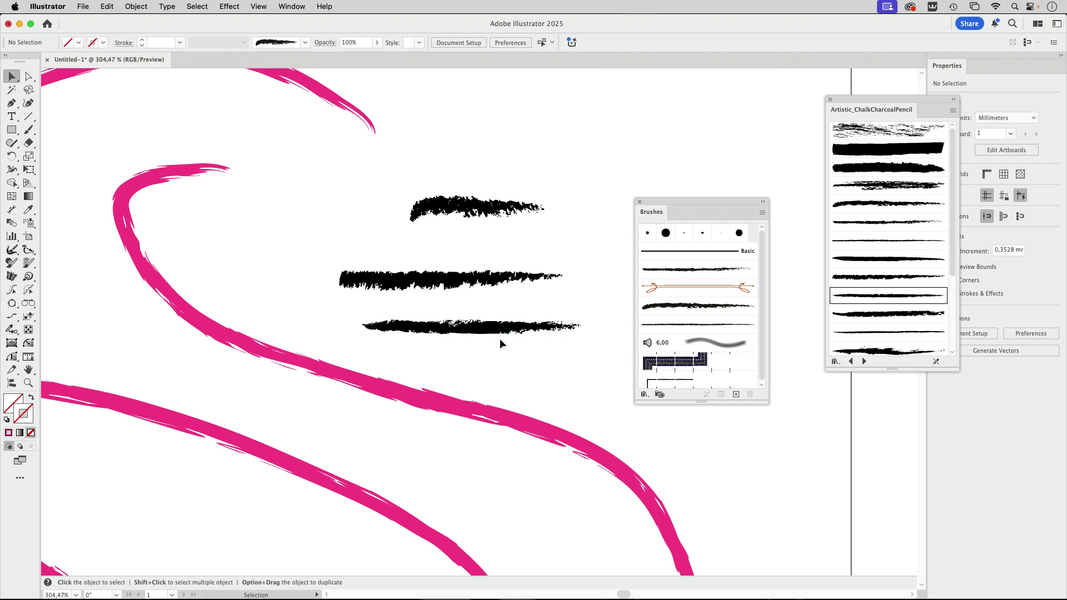
Step: Move the lowest of the three black brush artworks to the empty area near the artboard's upper right corner
scroll(547, 370, down, 3)
scroll(547, 370, right, 3)
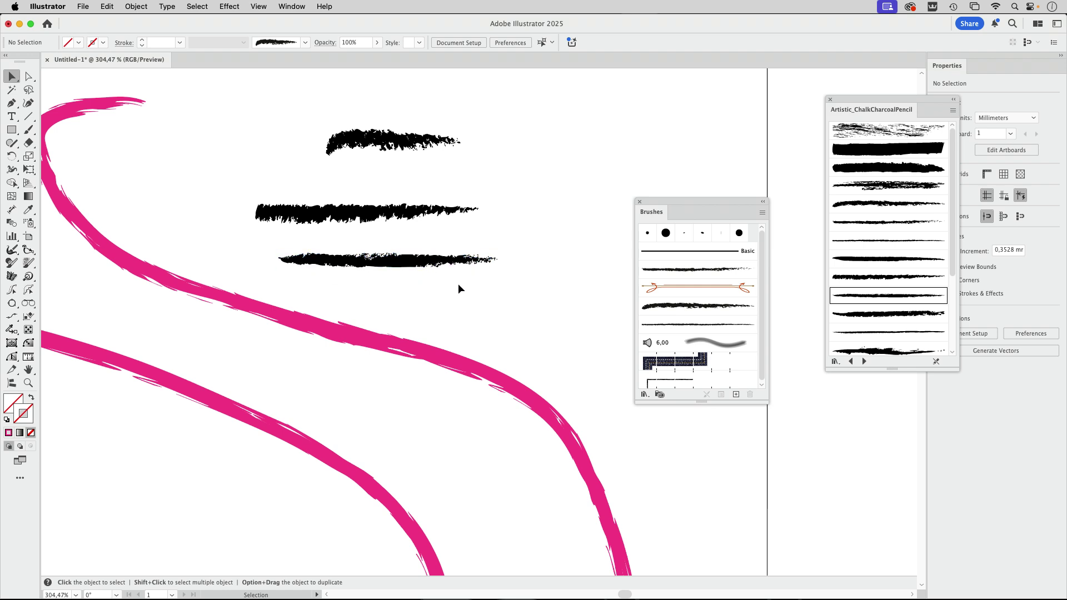
scroll(459, 285, right, 5)
mouse_move(311, 260)
mouse_down()
mouse_move(515, 159)
mouse_move(514, 109)
mouse_up()
drag(453, 207, 404, 496)
mouse_move(460, 401)
mouse_down()
mouse_move(355, 179)
mouse_move(316, 149)
mouse_up()
drag(331, 213, 450, 280)
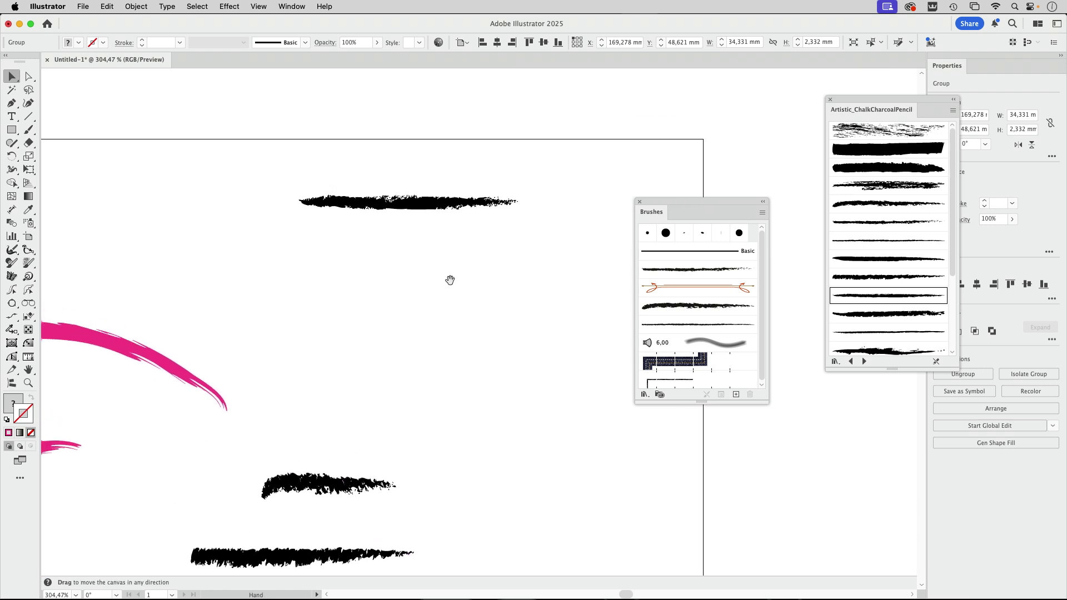
drag(659, 204, 658, 293)
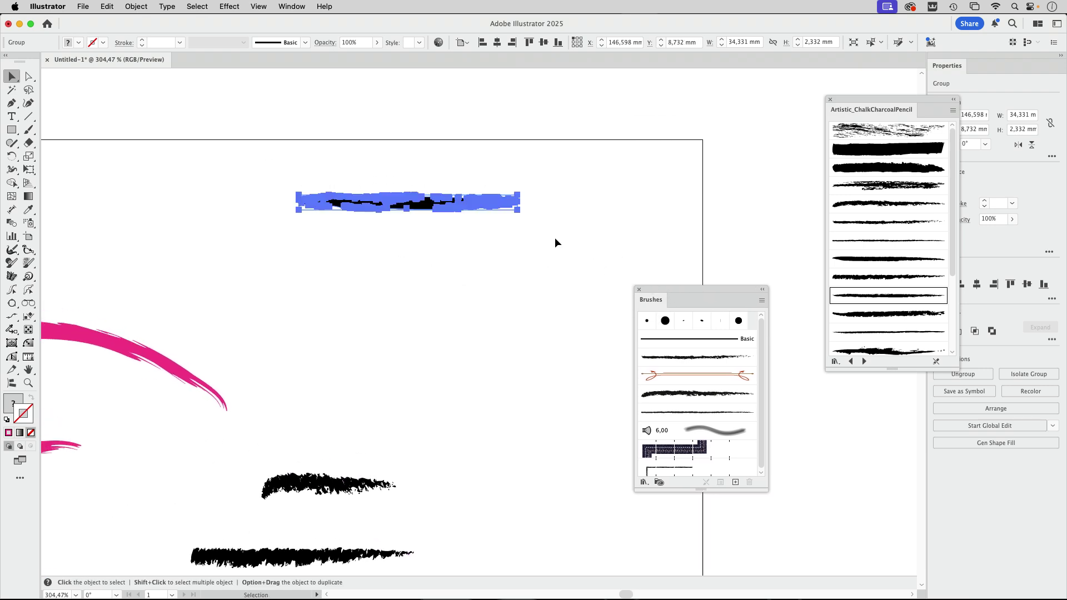
click(534, 257)
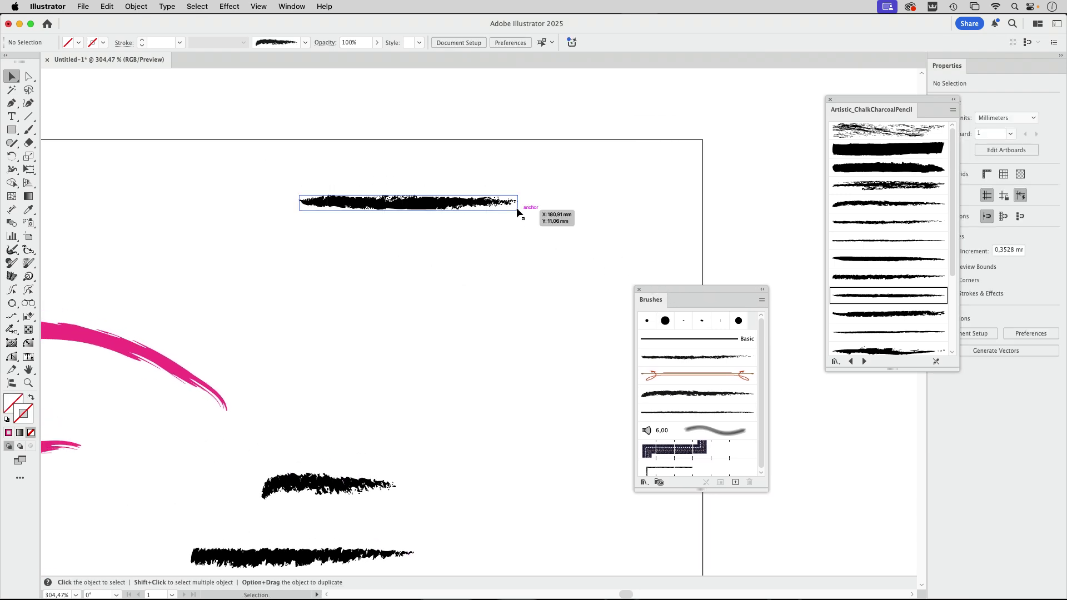
drag(430, 213, 416, 243)
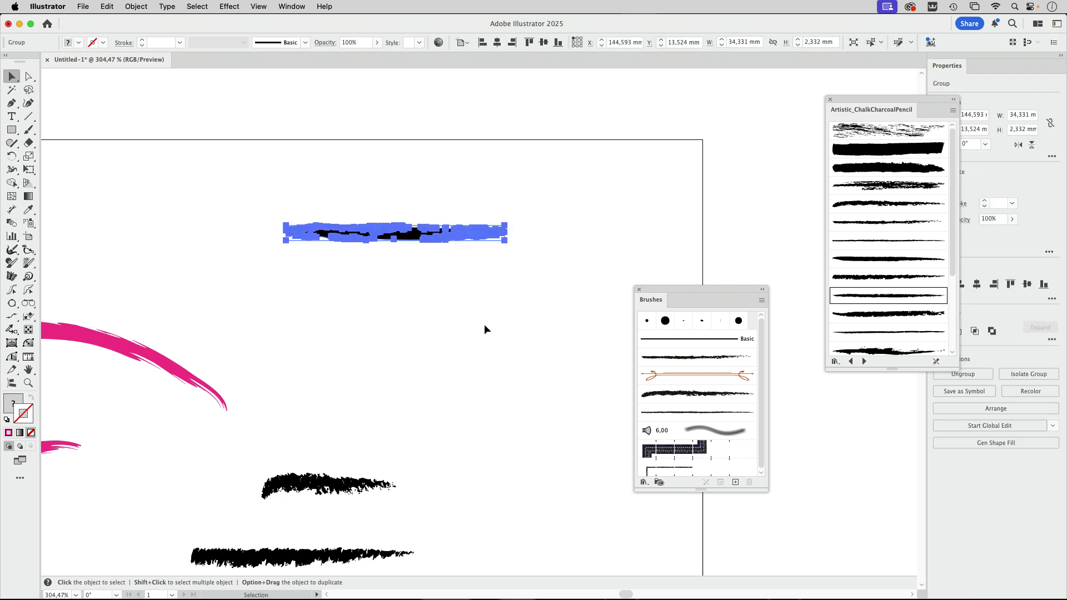
click(545, 248)
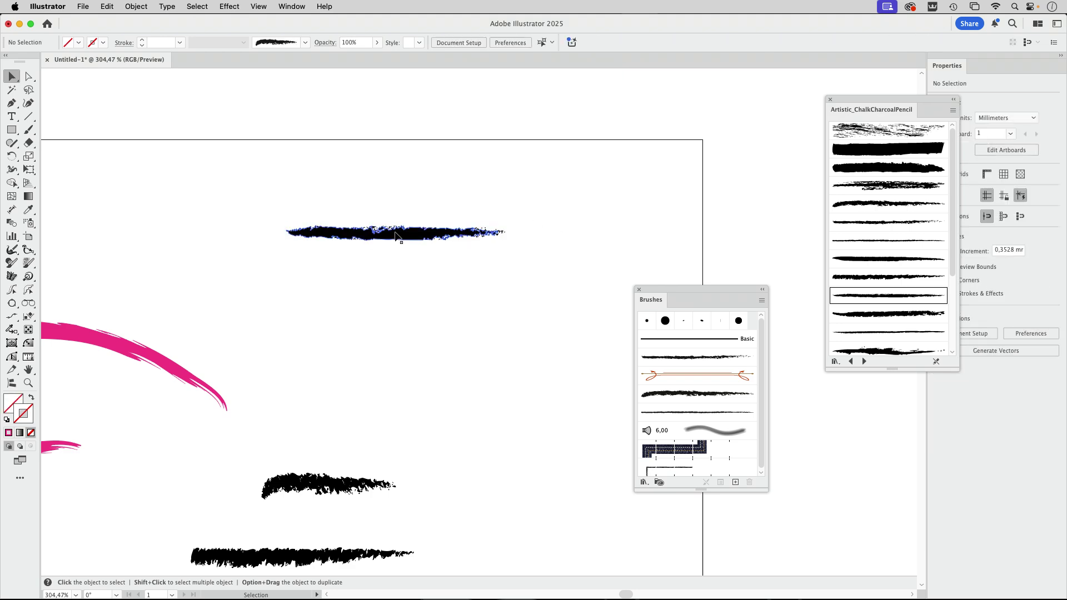
Step: Show the Layers panel and expand the nested groups of the uppermost brush artwork to examine its structure
click(453, 230)
click(296, 6)
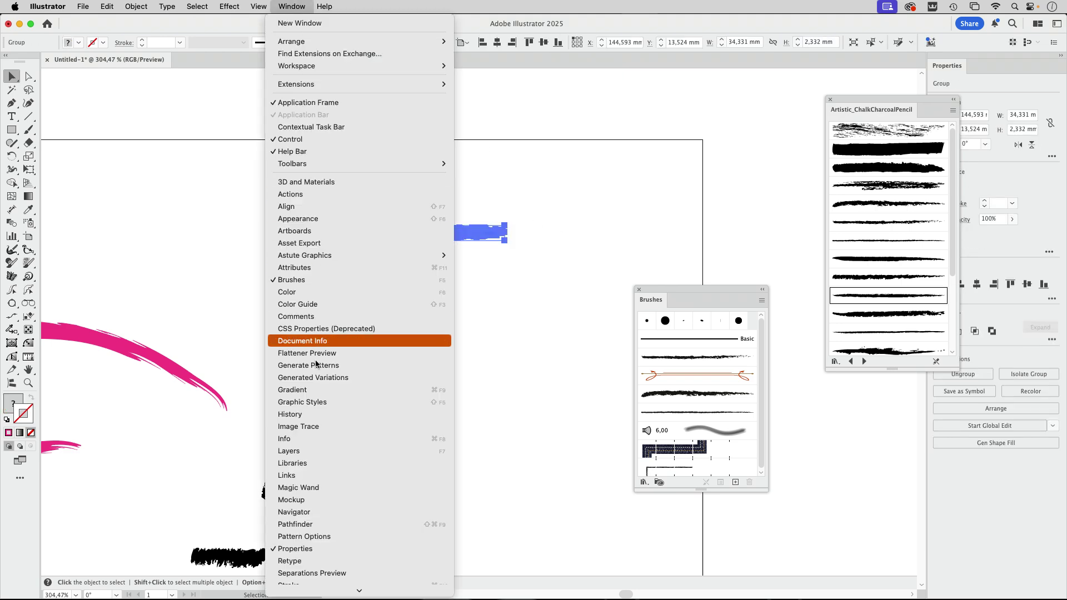
click(333, 451)
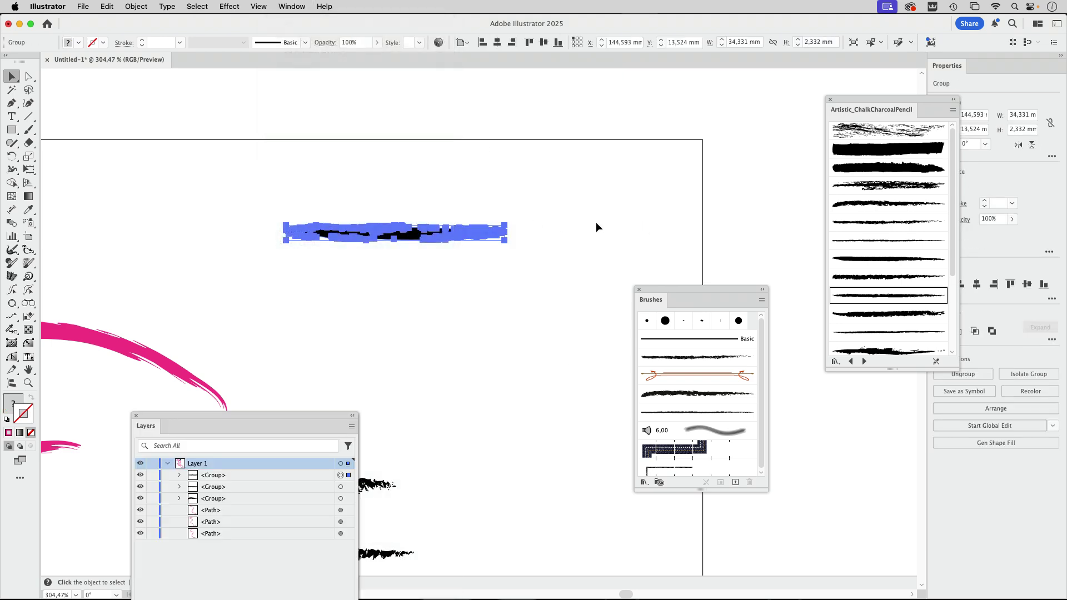
click(682, 254)
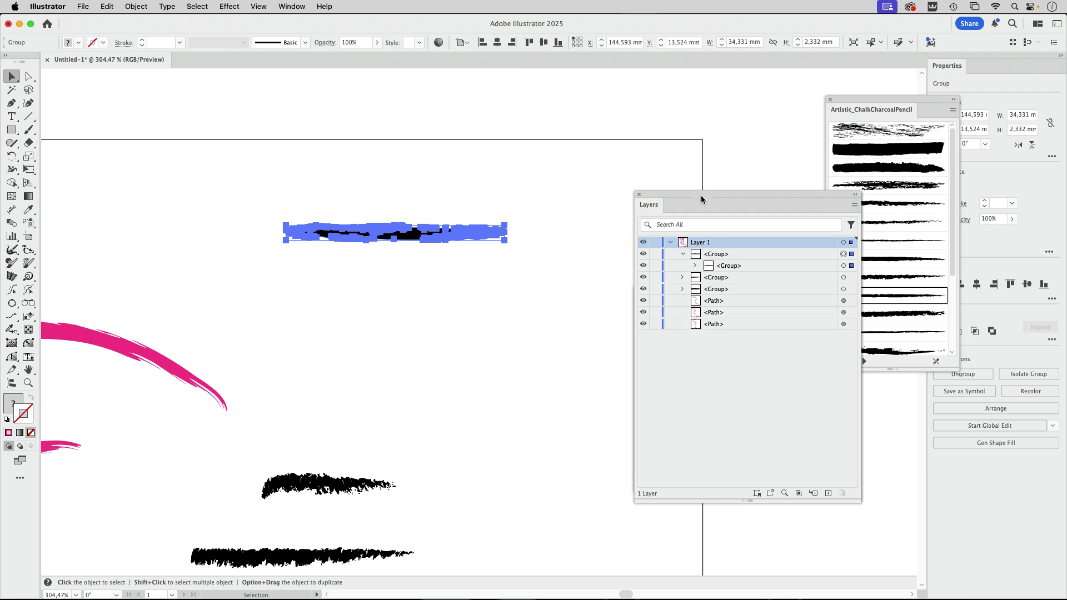
click(610, 223)
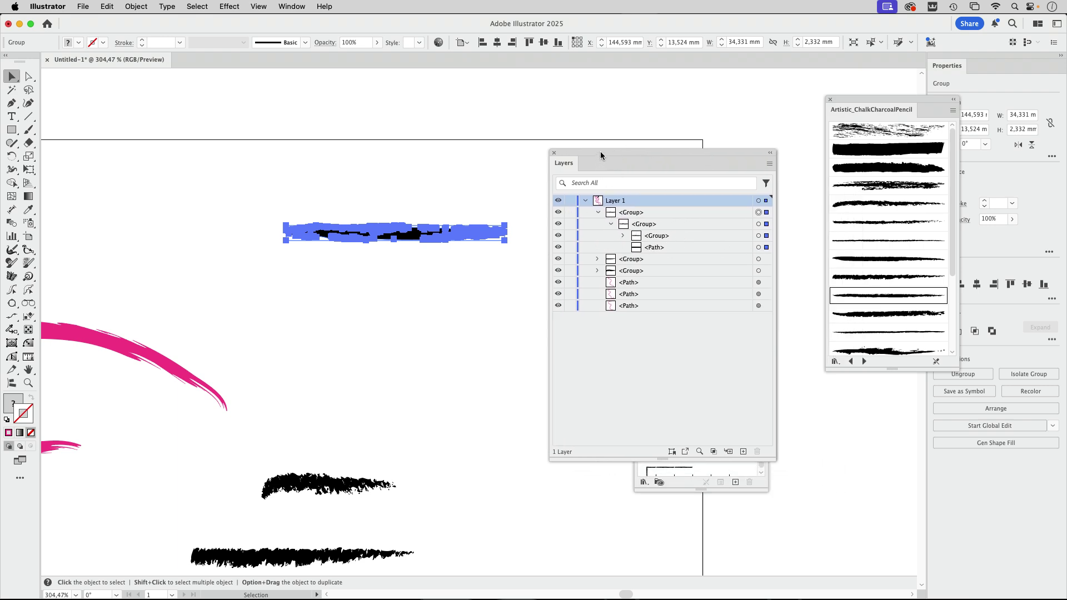
drag(600, 154, 661, 149)
click(552, 185)
Step: Examine the brush artworks in Outline view, then return to GPU Preview
click(256, 7)
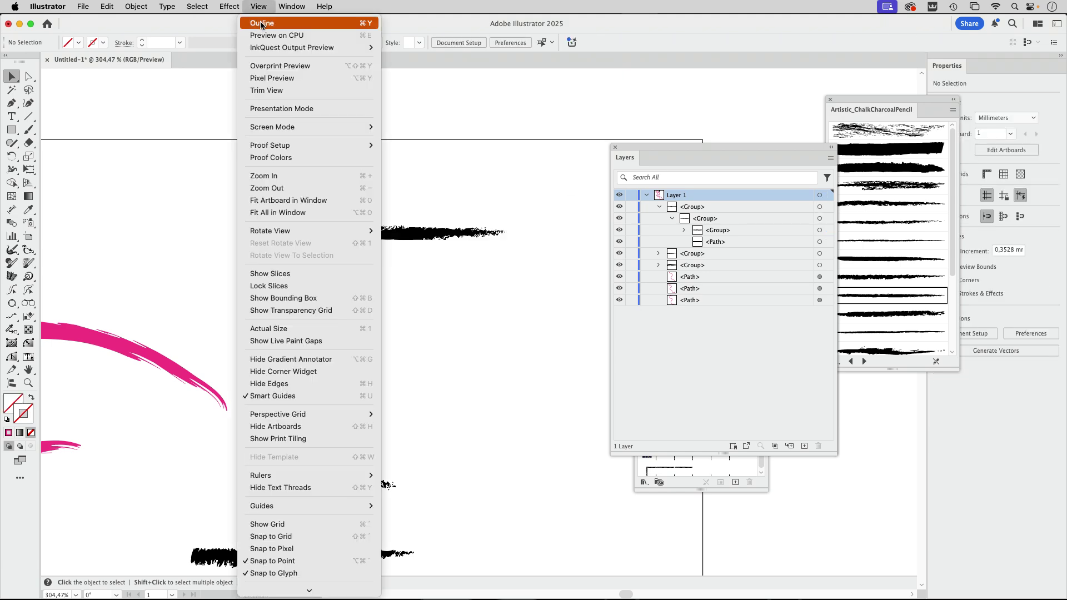
click(261, 24)
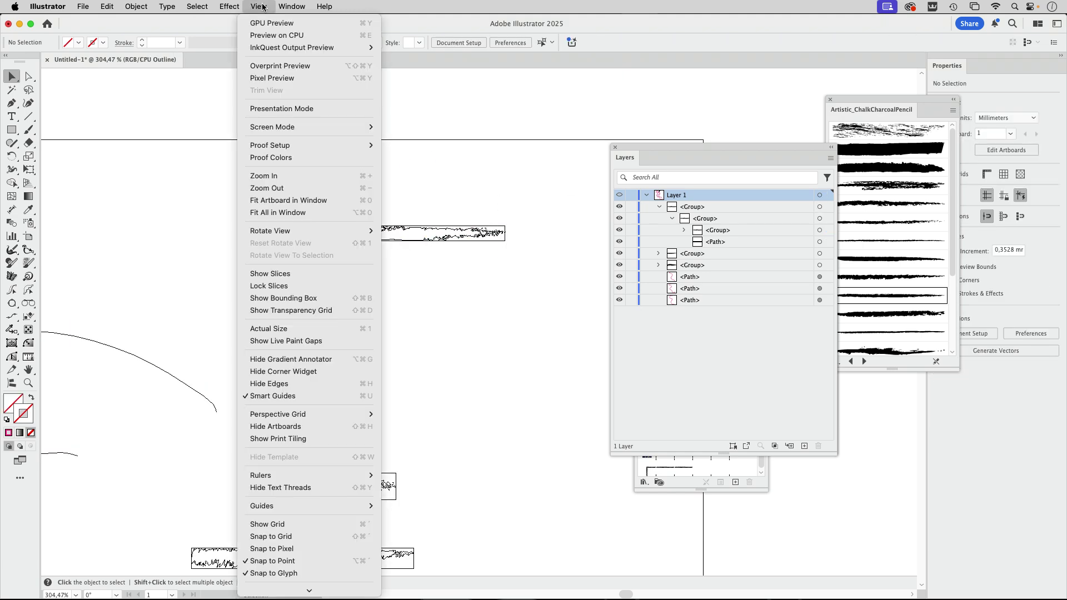
click(267, 22)
Step: Apply Ungroup All to the uppermost brush artwork and delete its invisible bounding rectangle
click(414, 236)
click(136, 7)
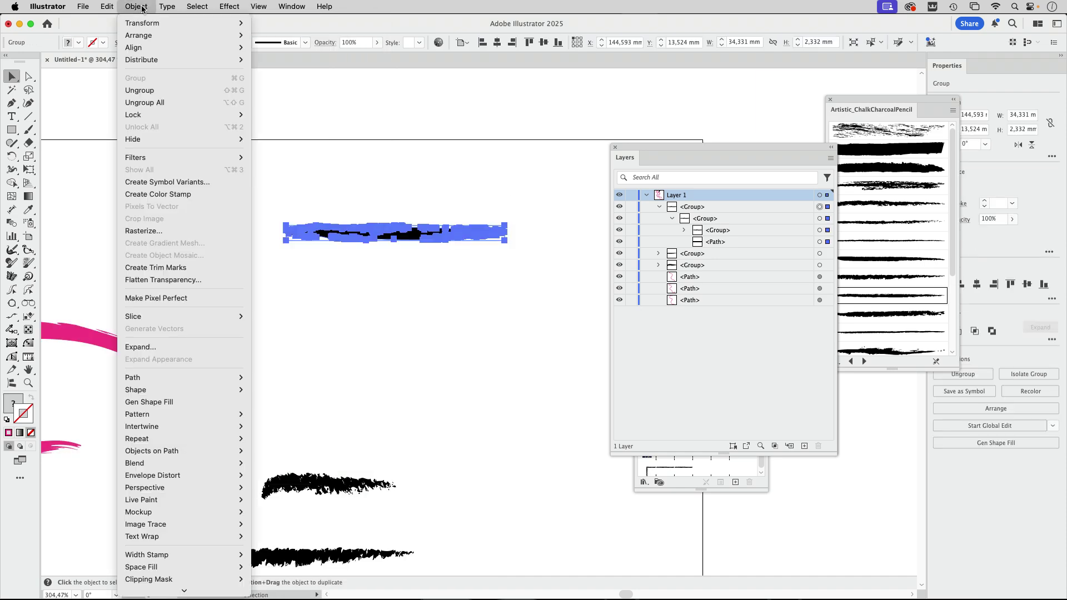
click(143, 103)
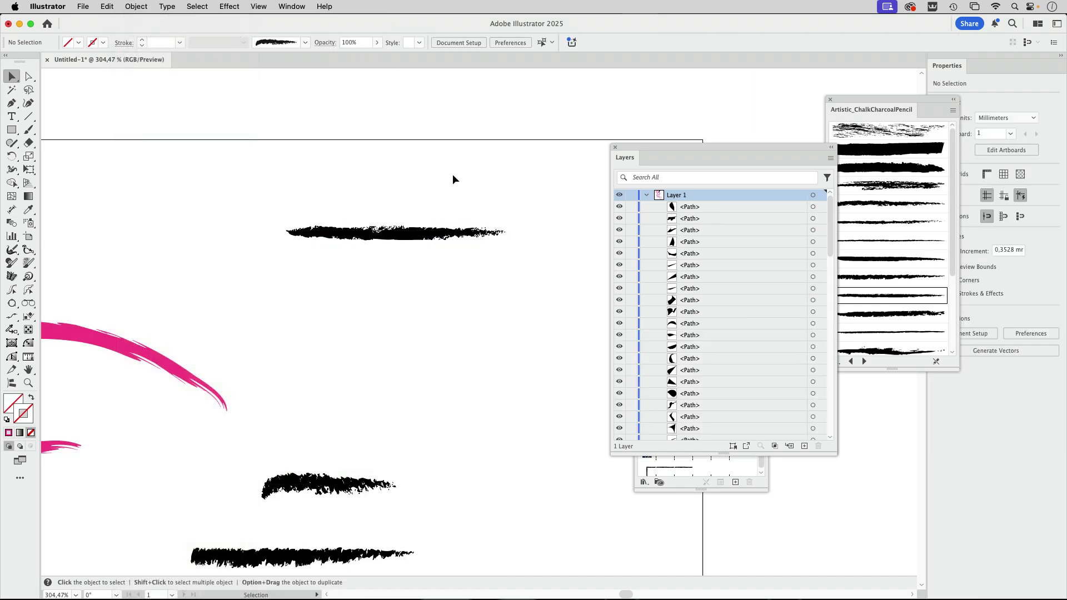
click(482, 242)
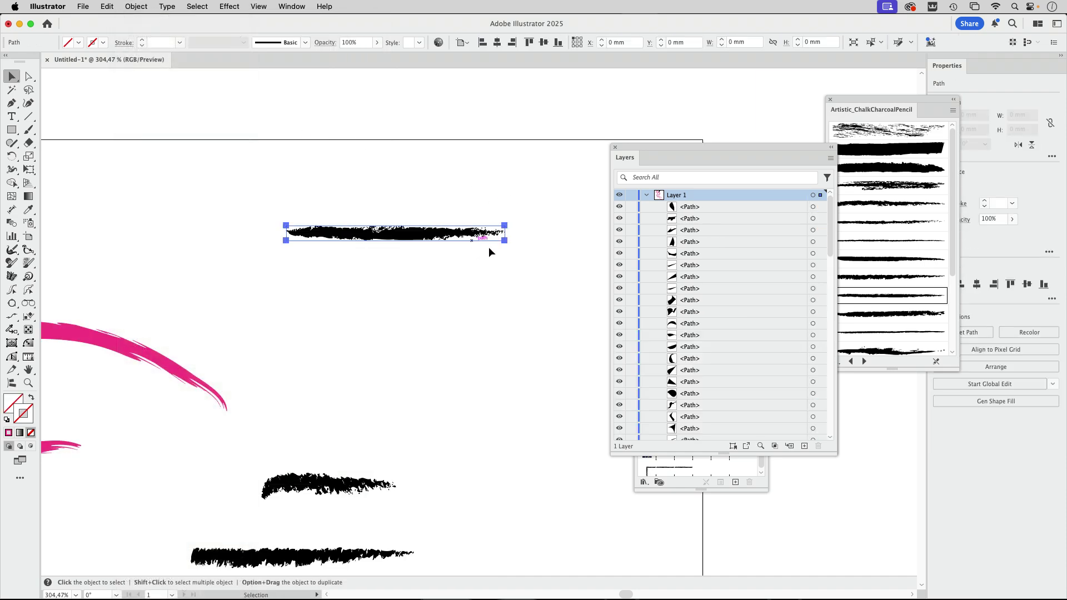
click(550, 240)
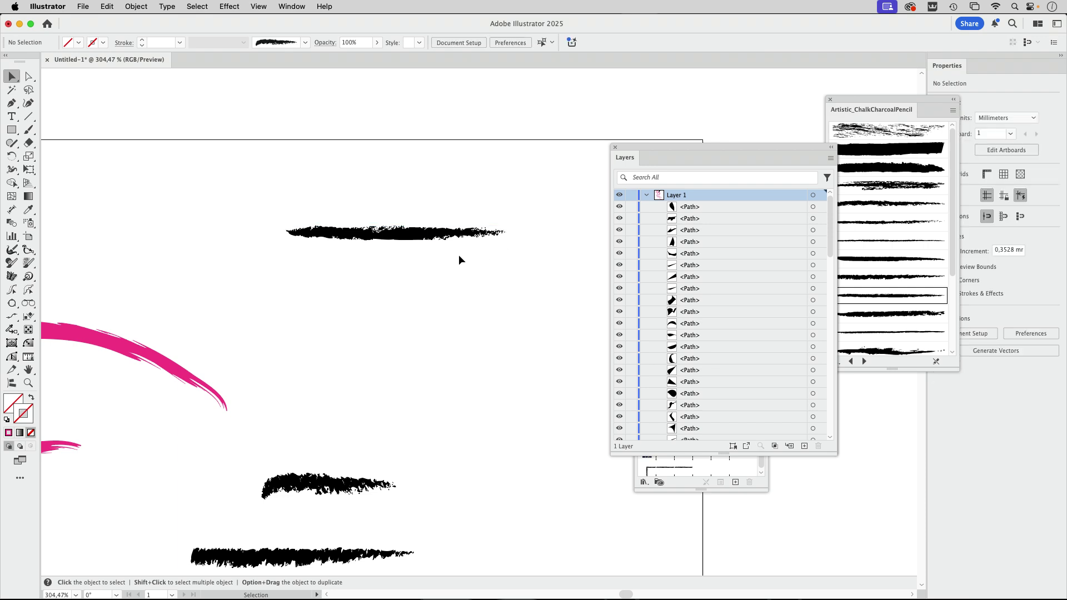
Step: Show the rulers and place a horizontal guide just above the ungrouped brush artwork
mouse_move(351, 254)
mouse_down()
mouse_move(623, 182)
mouse_move(505, 344)
mouse_up()
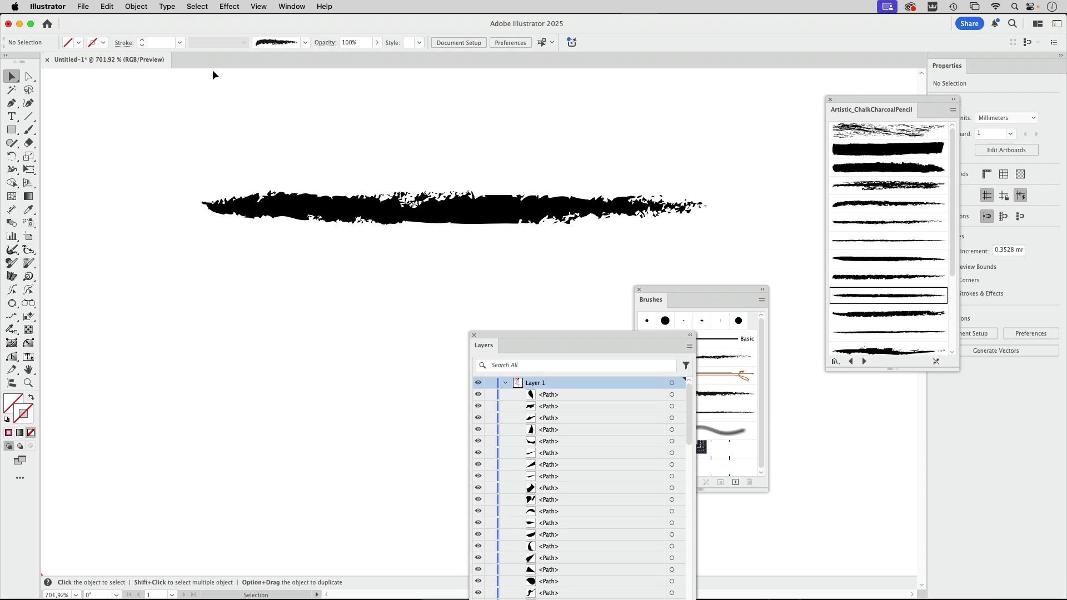
key(super+r)
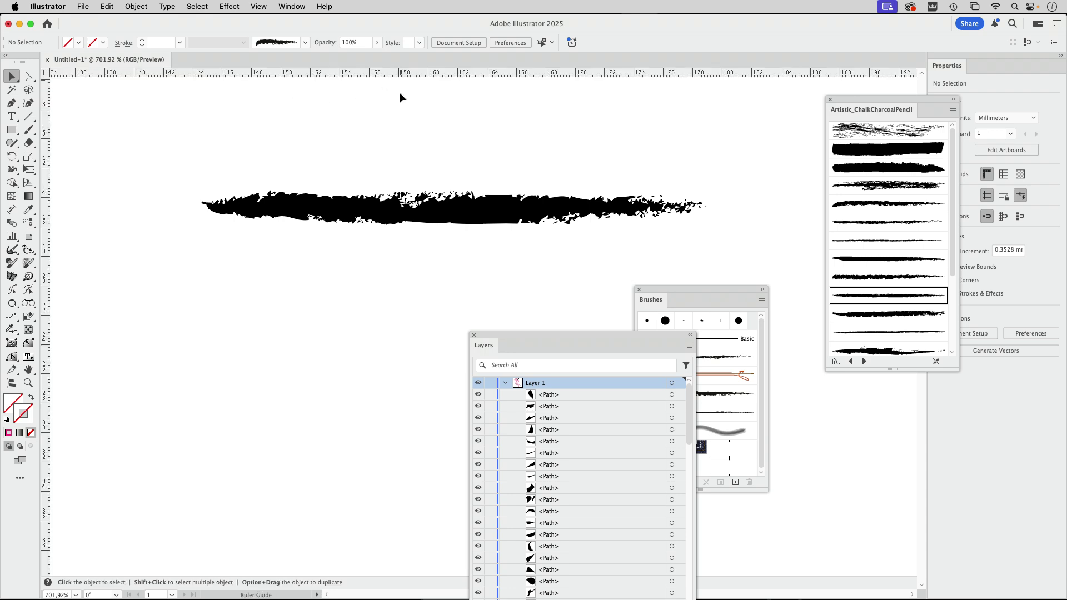
drag(402, 75, 392, 185)
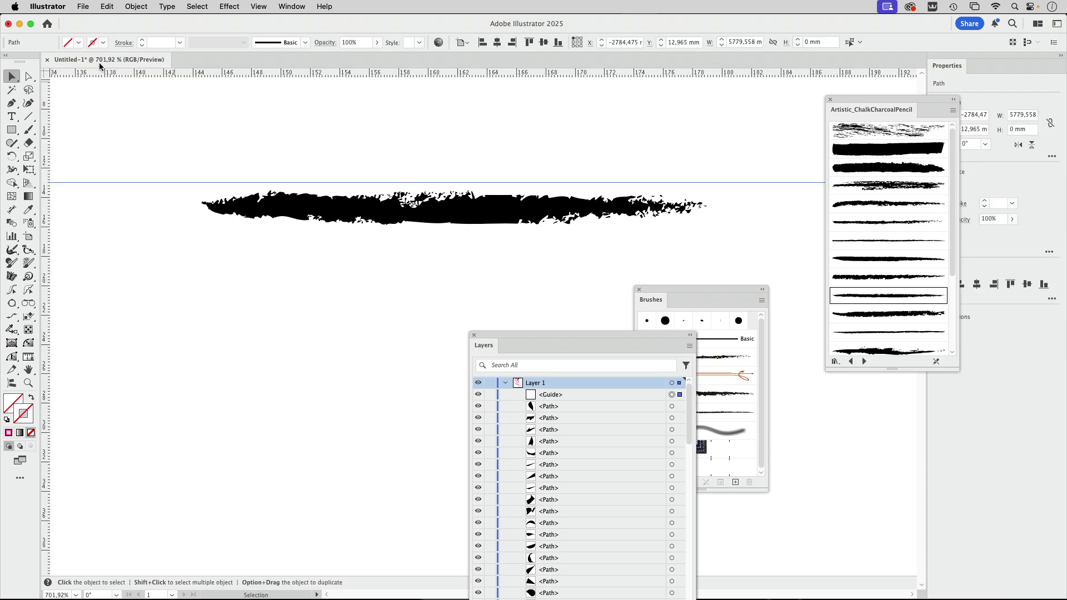
Step: Group all the pieces of the ungrouped brush artwork and show the bounding box
mouse_move(169, 244)
mouse_down()
mouse_move(456, 237)
mouse_move(719, 186)
mouse_up()
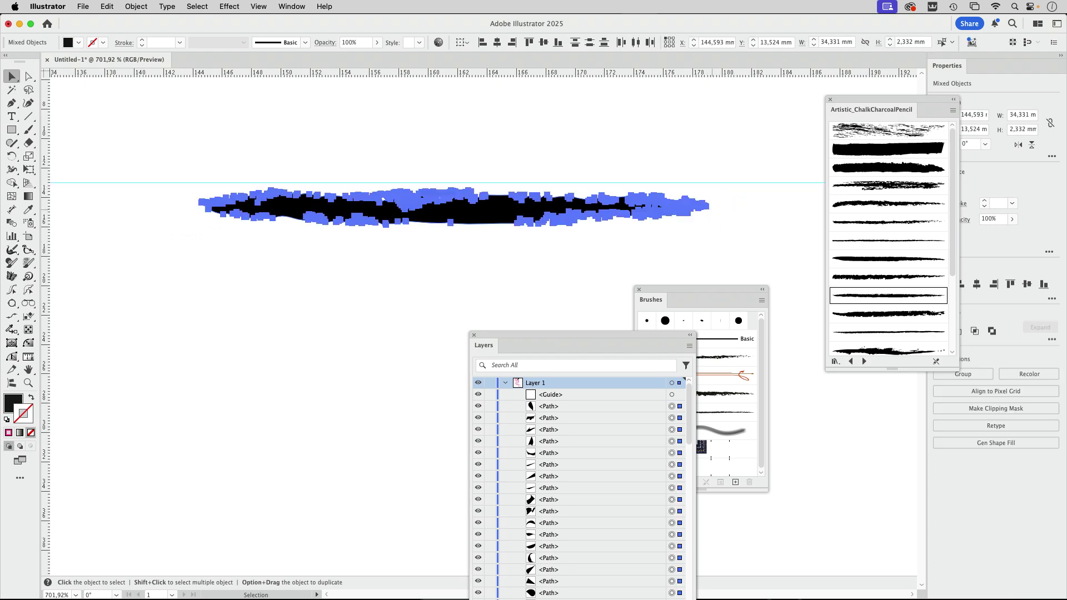
key(a)
key(super+g)
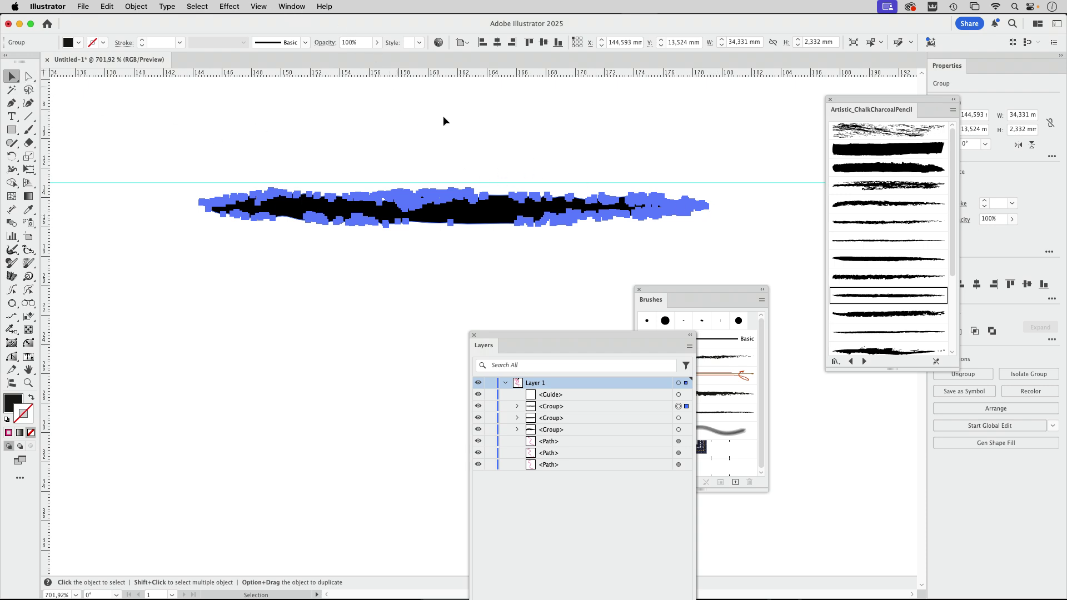
click(260, 6)
click(289, 297)
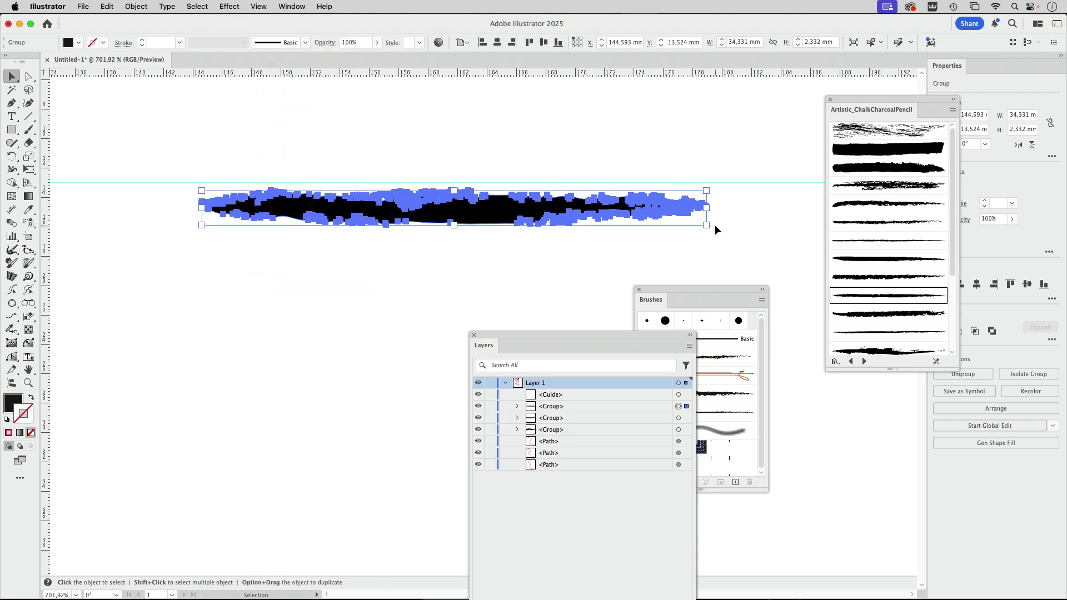
Step: Rotate the brush group by about 0.7° to level it against the horizontal guide, and reposition it below the guide
drag(715, 189, 715, 186)
click(519, 242)
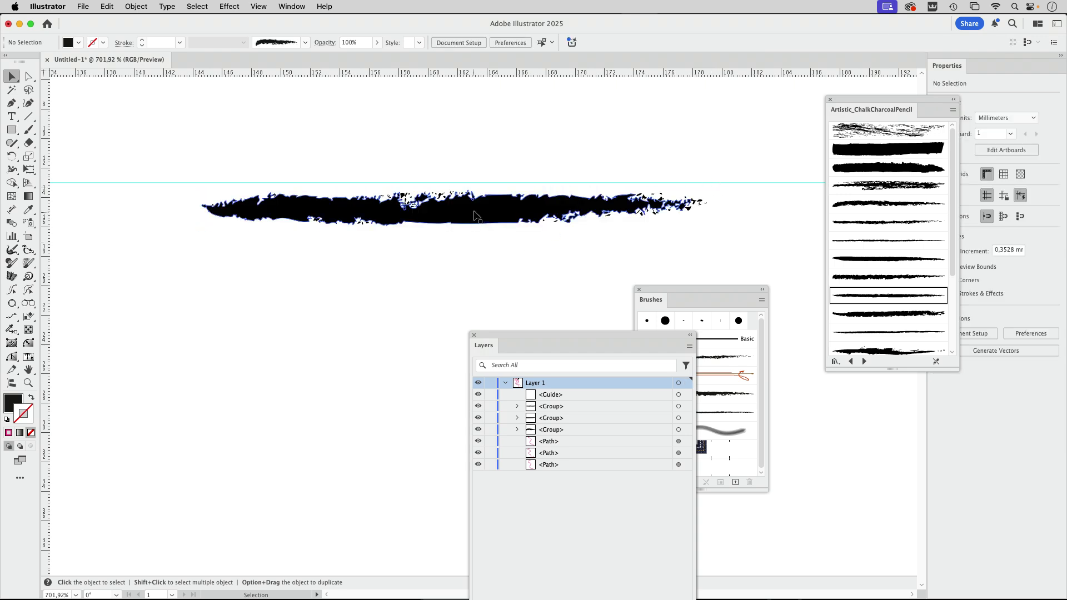
drag(475, 214, 475, 205)
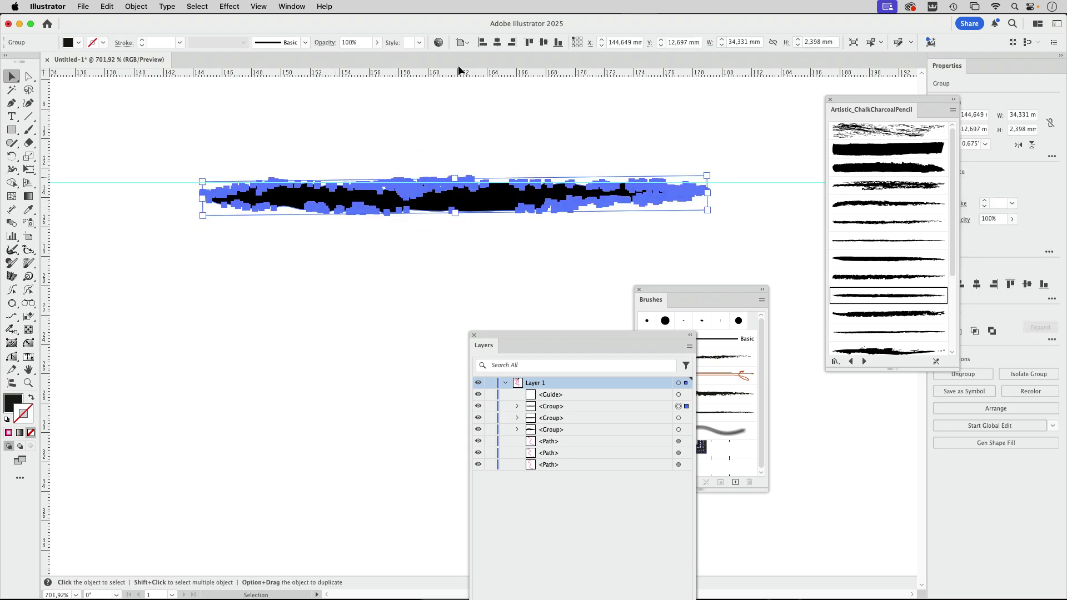
click(301, 169)
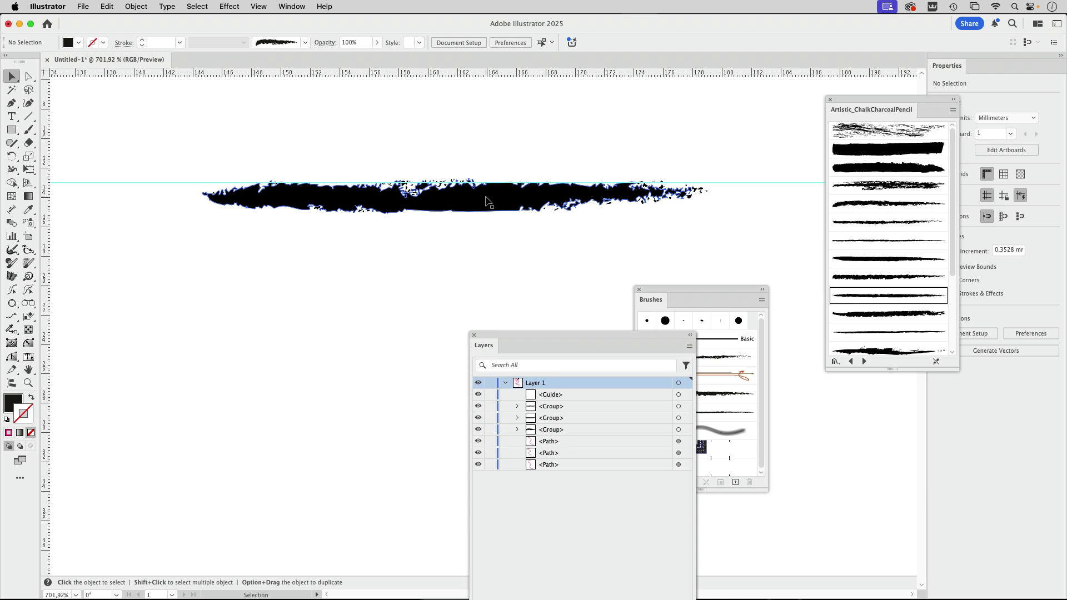
drag(487, 202, 440, 249)
click(312, 168)
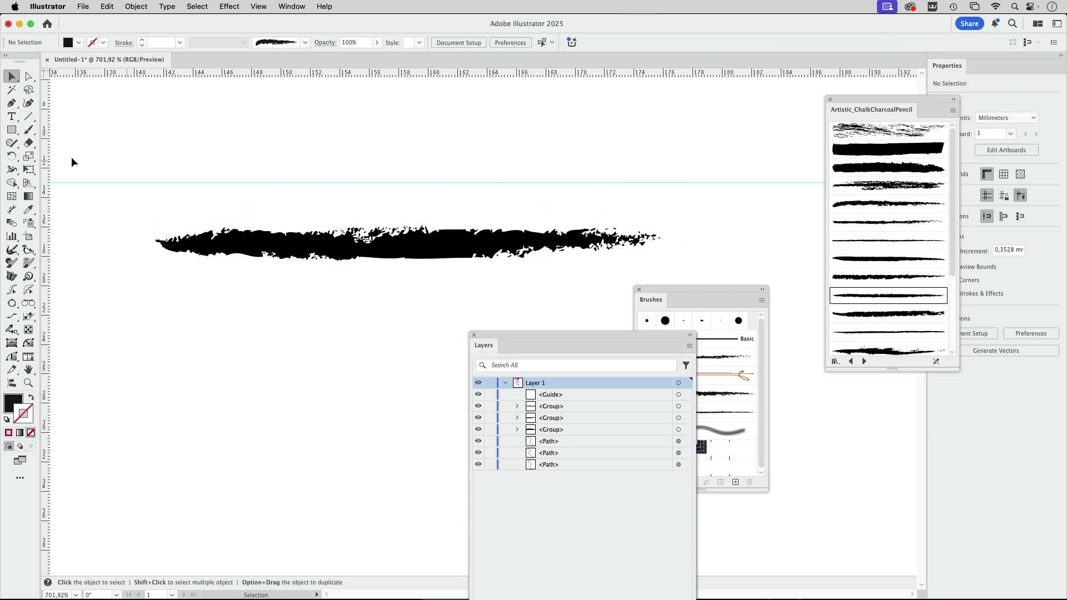
Step: Draw a vertical line about 8.7 mm long across the left part of the brush artwork and give it a red stroke
click(28, 116)
mouse_move(230, 233)
mouse_down()
mouse_move(231, 207)
mouse_move(224, 329)
mouse_up()
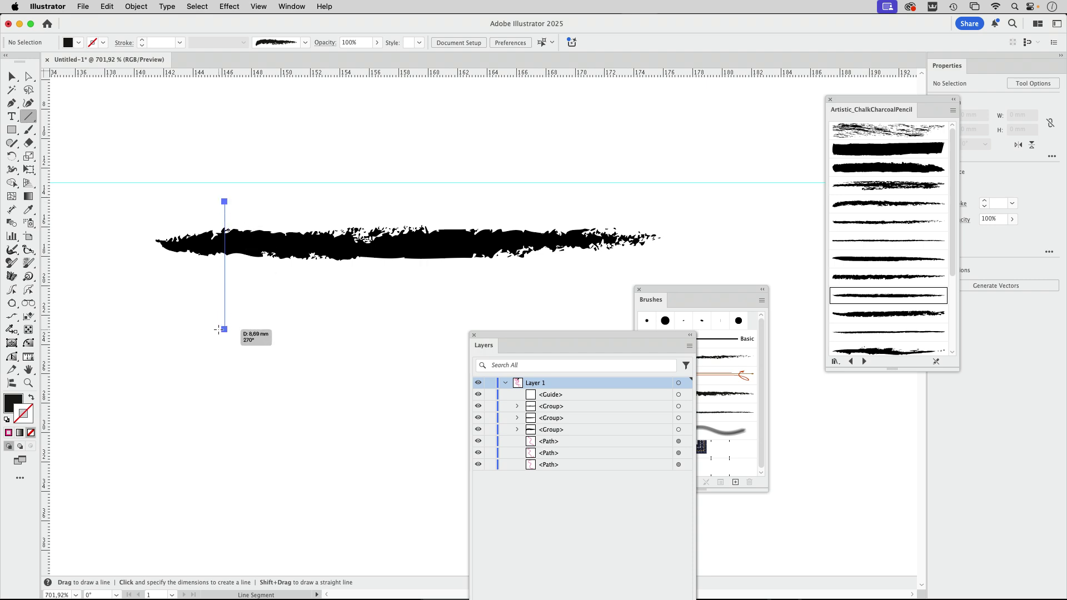
click(103, 43)
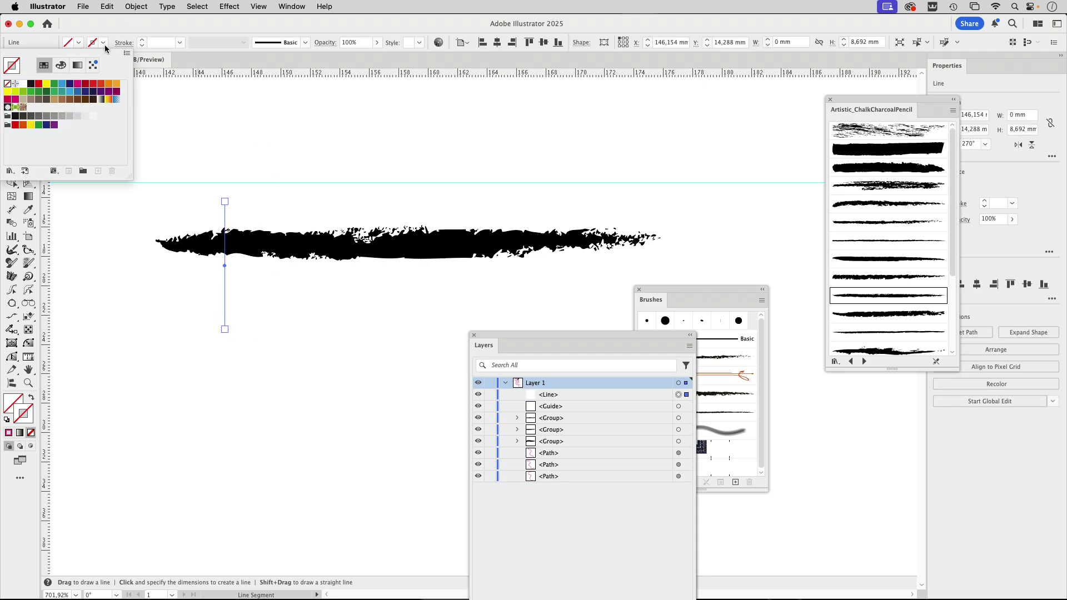
click(100, 84)
key(Escape)
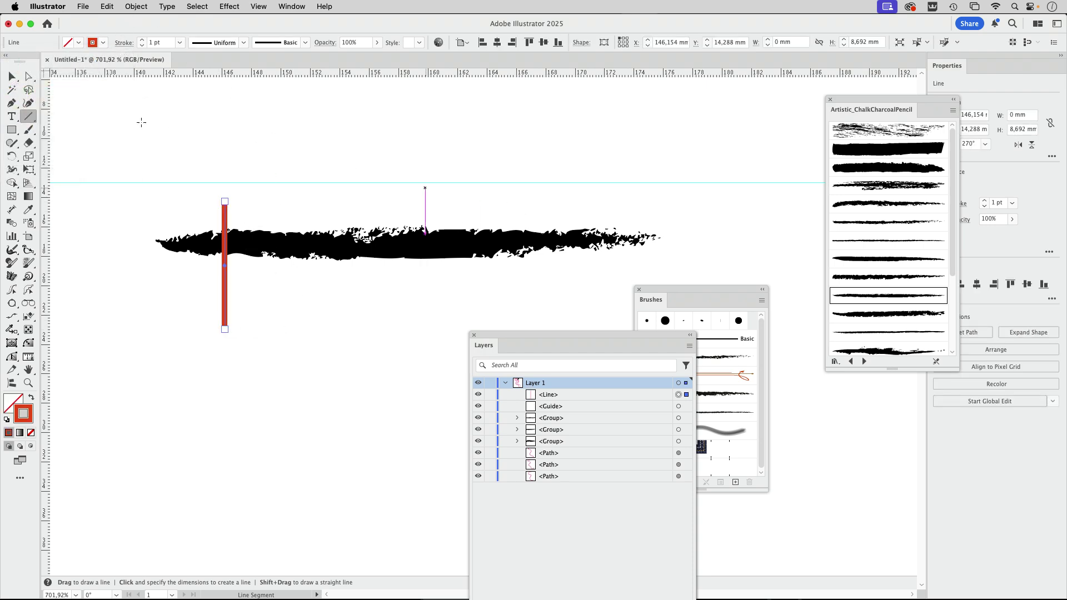
Step: Duplicate the red line horizontally onto the right part of the brush artwork and cut there with Divide Objects Below
key(v)
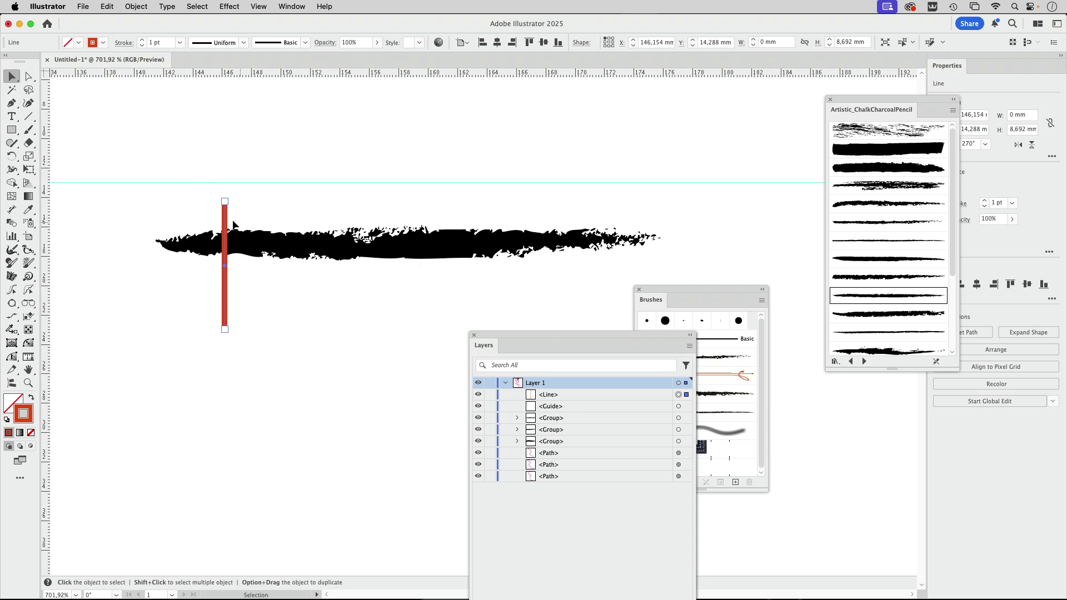
drag(224, 218, 494, 215)
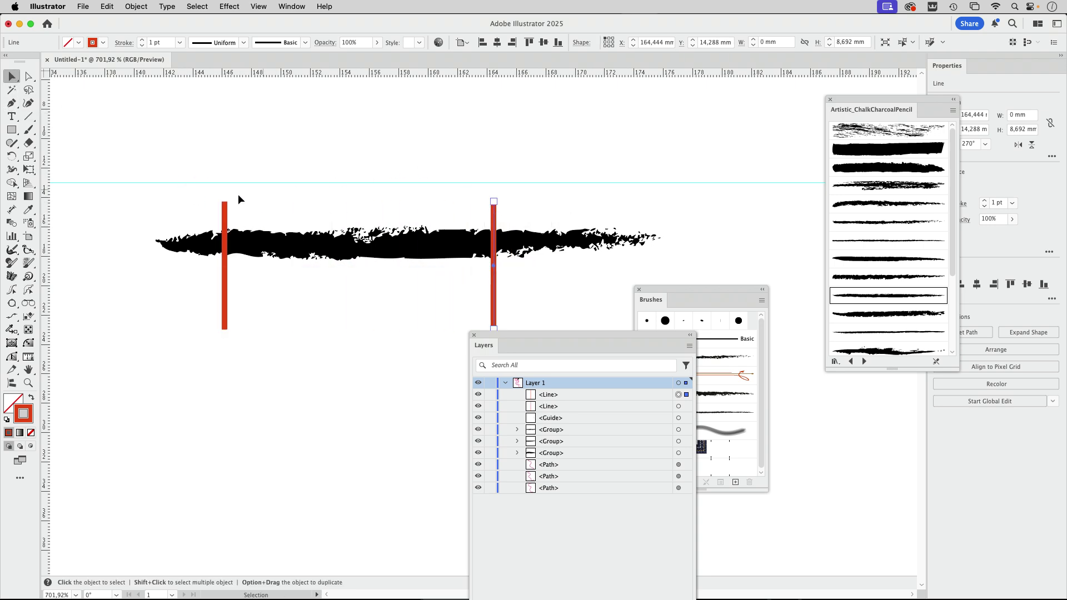
click(136, 7)
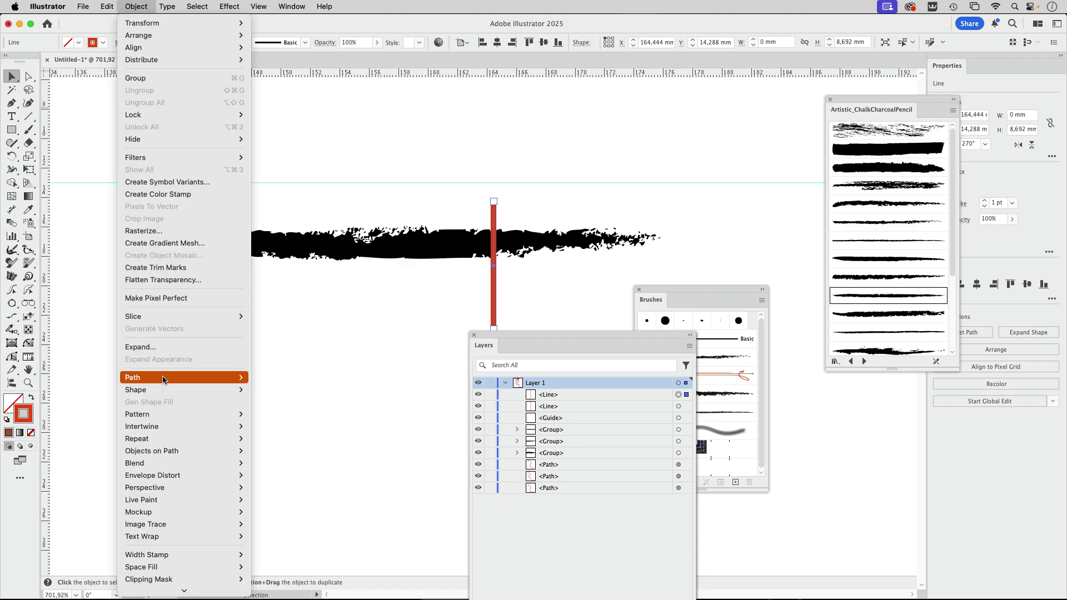
mouse_move(184, 377)
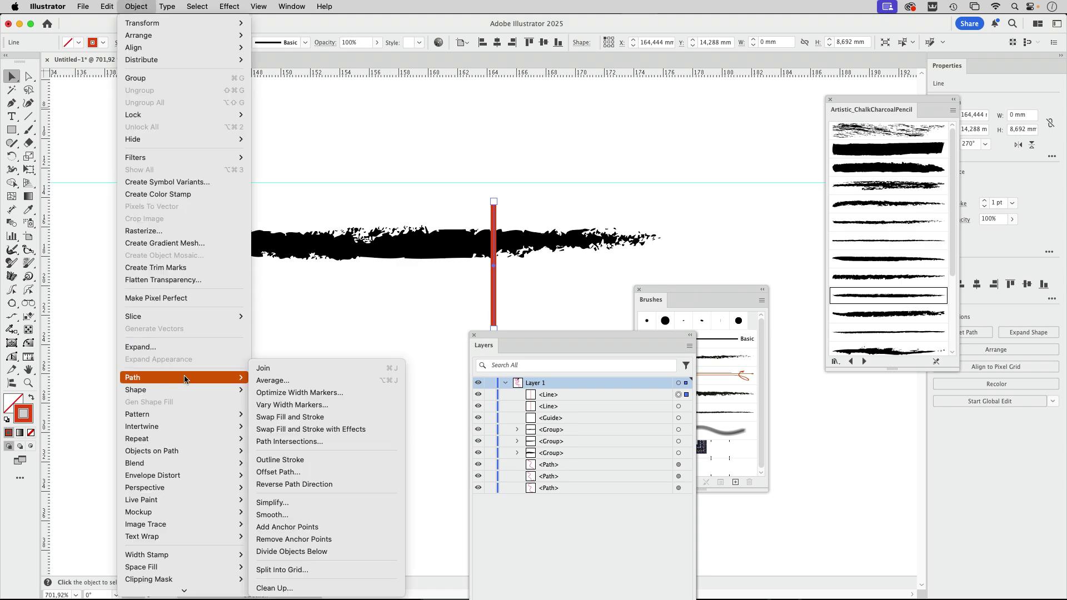
click(317, 551)
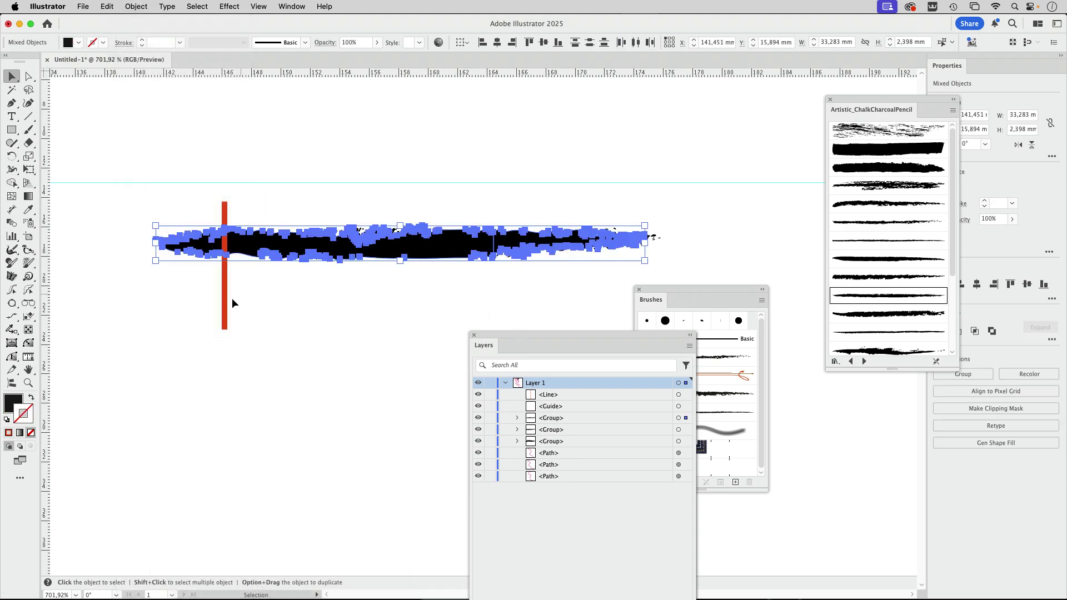
Step: Cut the brush artwork at the remaining red line with Divide Objects Below
click(215, 302)
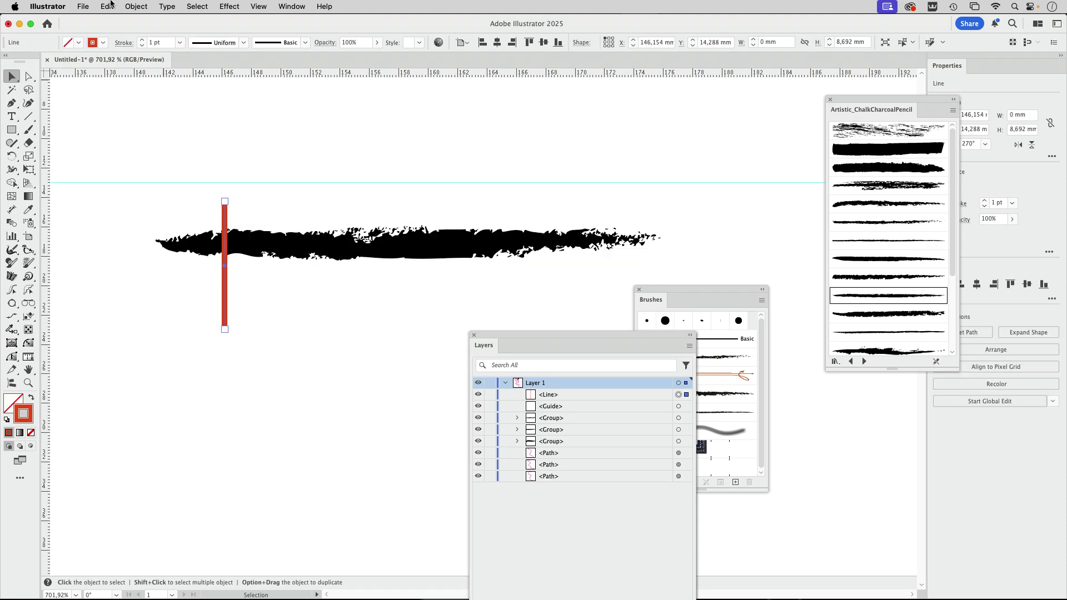
click(136, 6)
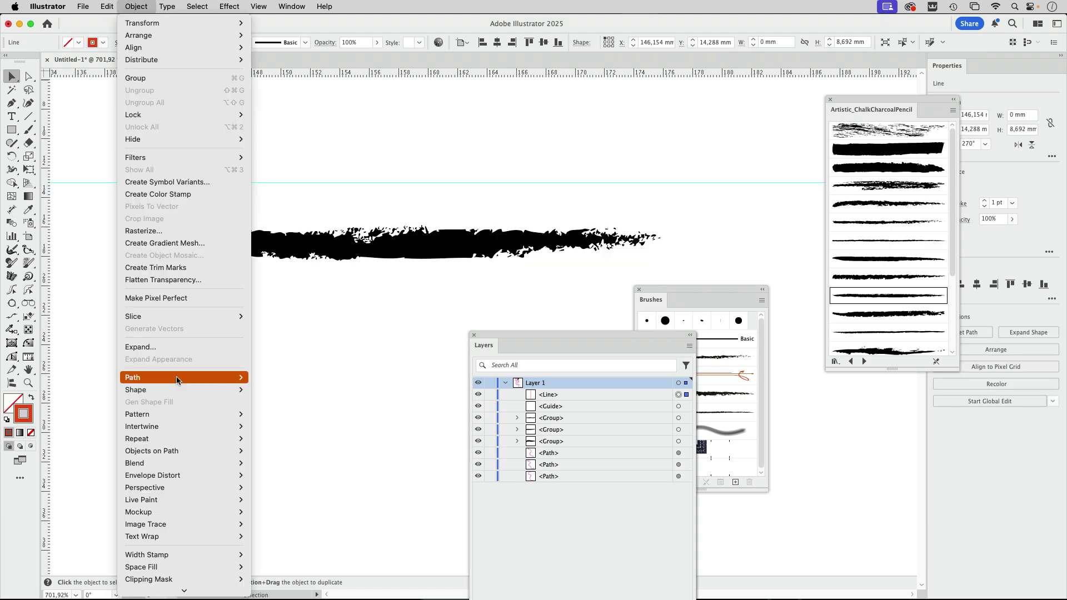
mouse_move(172, 378)
click(298, 552)
click(375, 320)
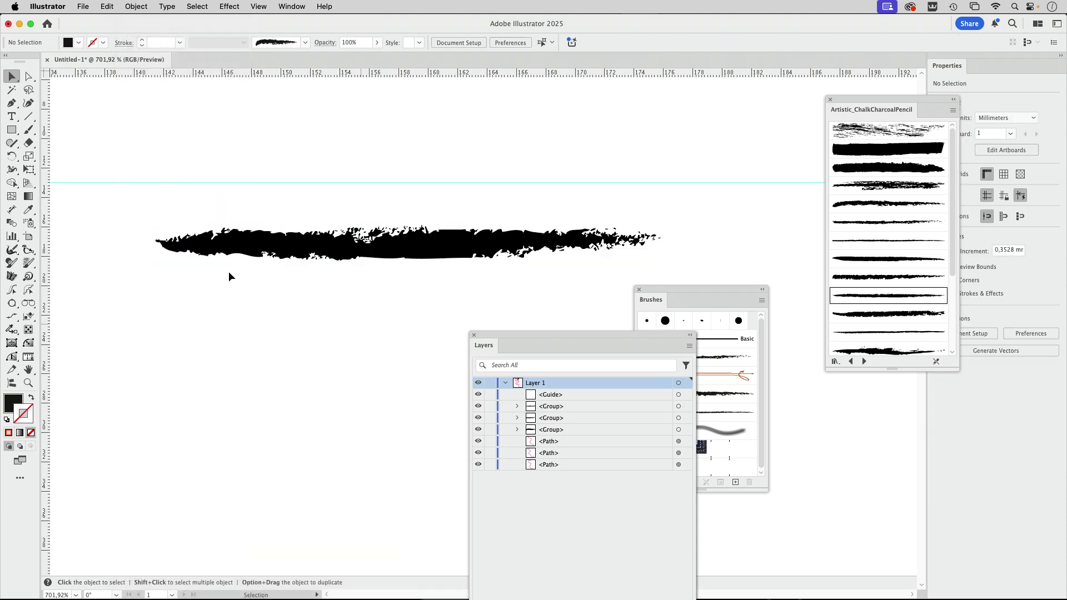
Step: Ungroup the divided brush artwork and delete its tapered left end
drag(141, 204, 225, 288)
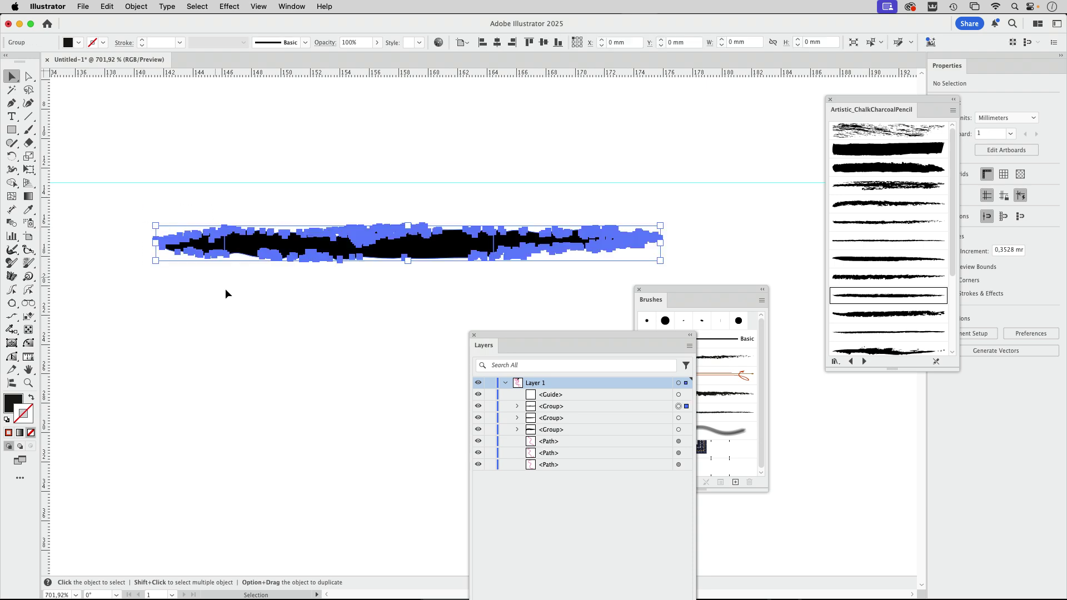
key(shift+super+g)
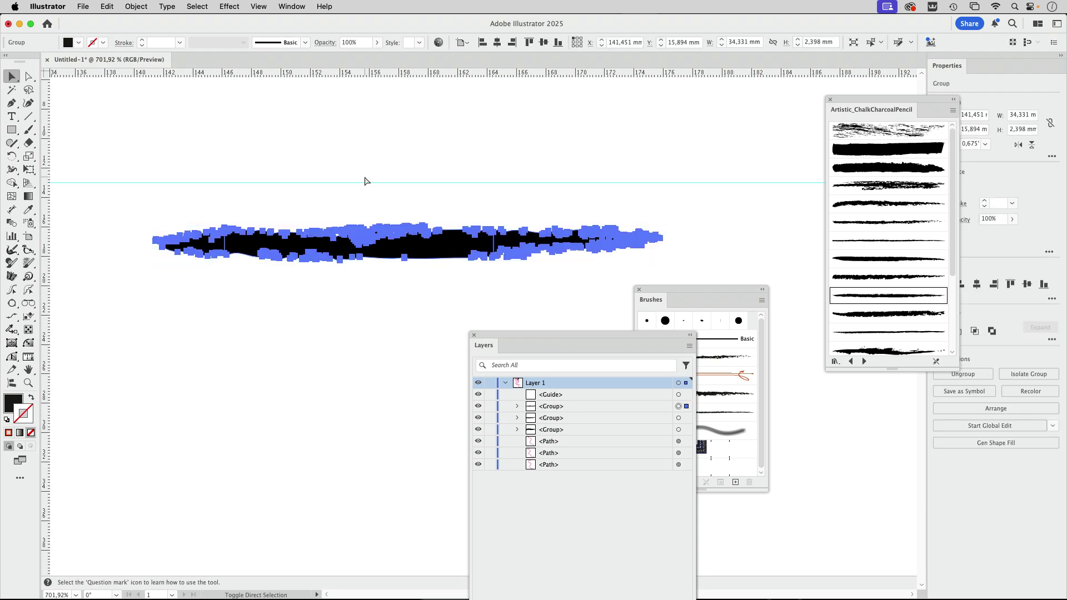
click(230, 333)
drag(138, 200, 215, 290)
key(Delete)
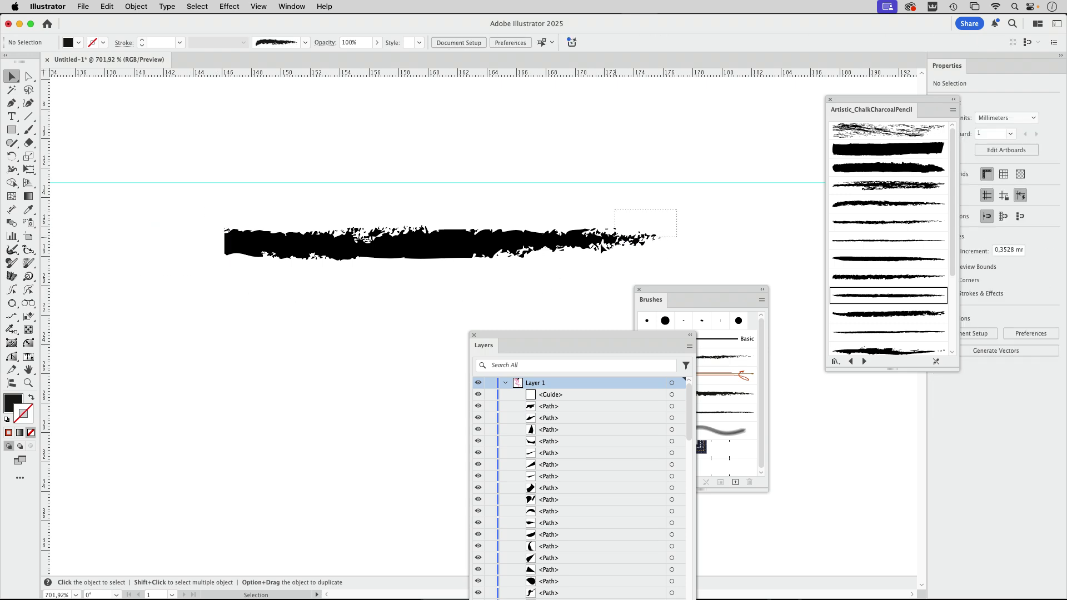
Step: Delete the brush artwork's right end beyond the second cut, including all stray fragments
drag(602, 247, 574, 258)
key(Delete)
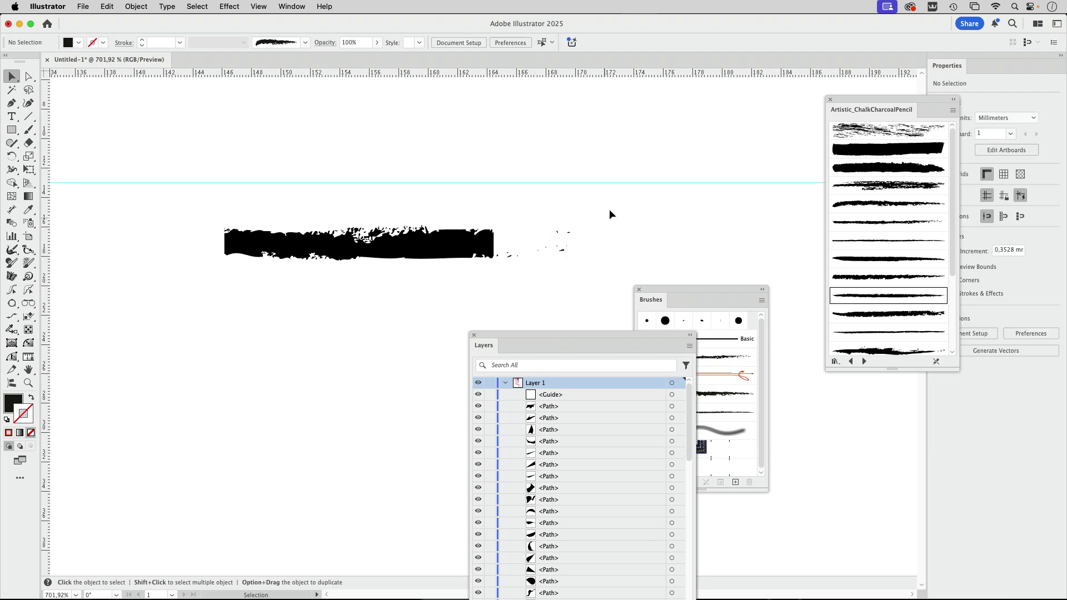
drag(609, 210, 497, 270)
key(Delete)
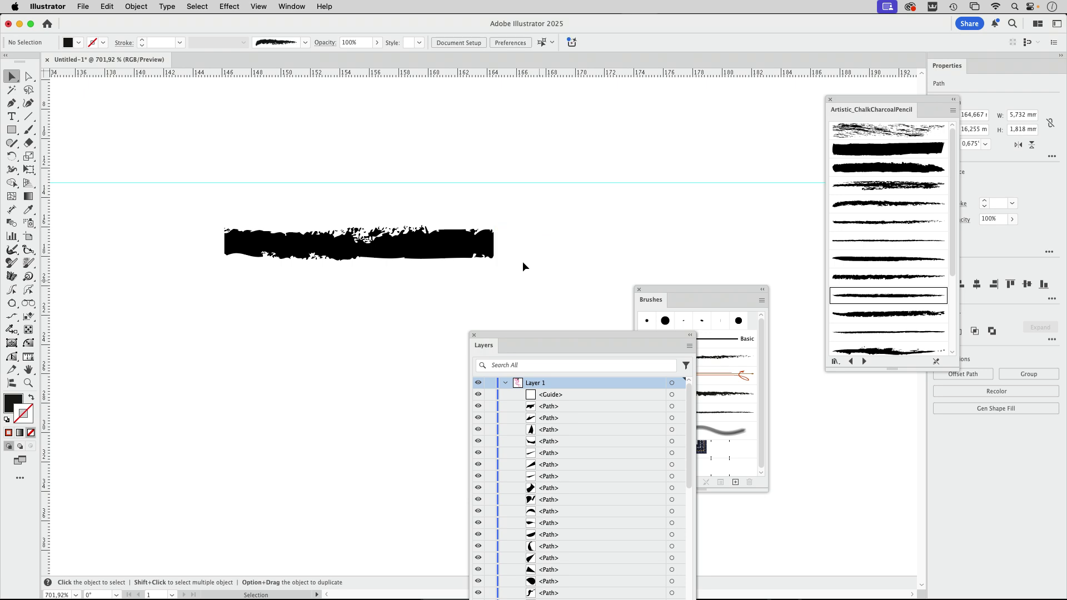
Step: Inspect the trimmed brush piece in Outline view for leftover fragments, and return to Preview
drag(200, 275, 223, 292)
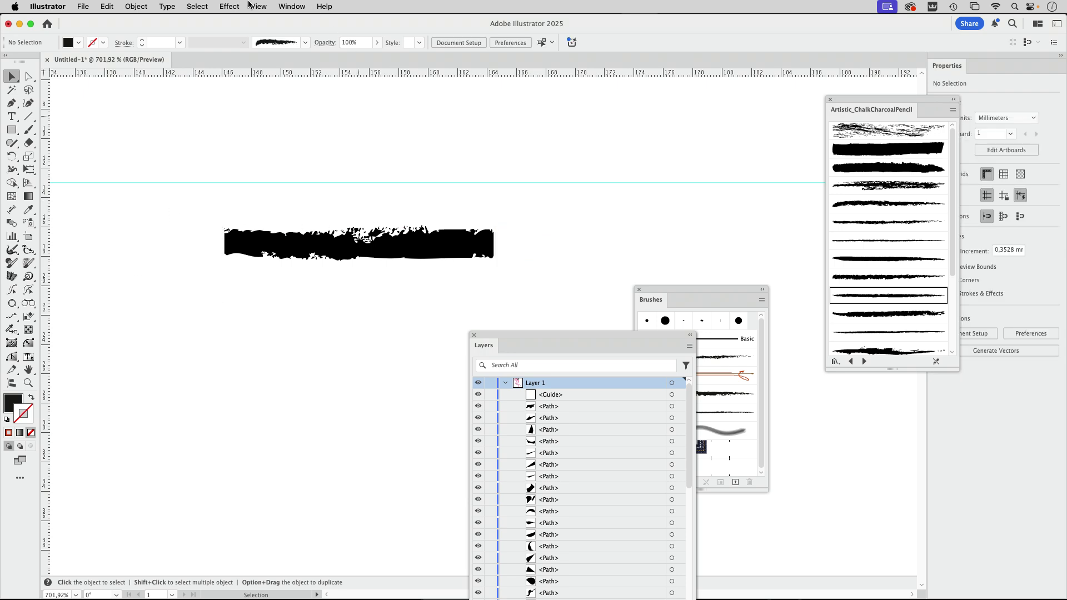
click(253, 6)
click(269, 22)
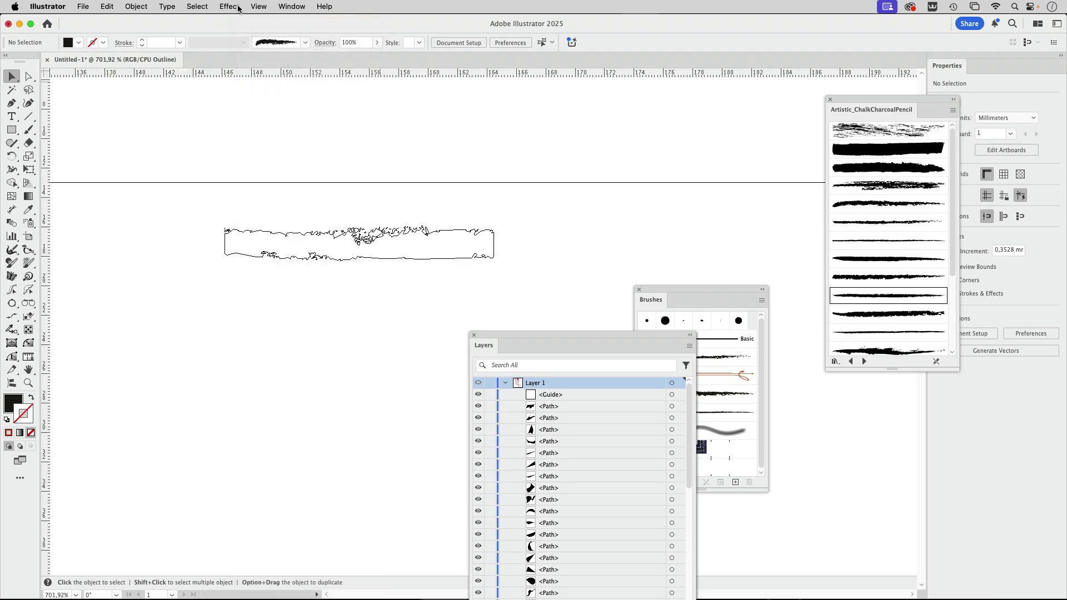
click(258, 6)
click(270, 21)
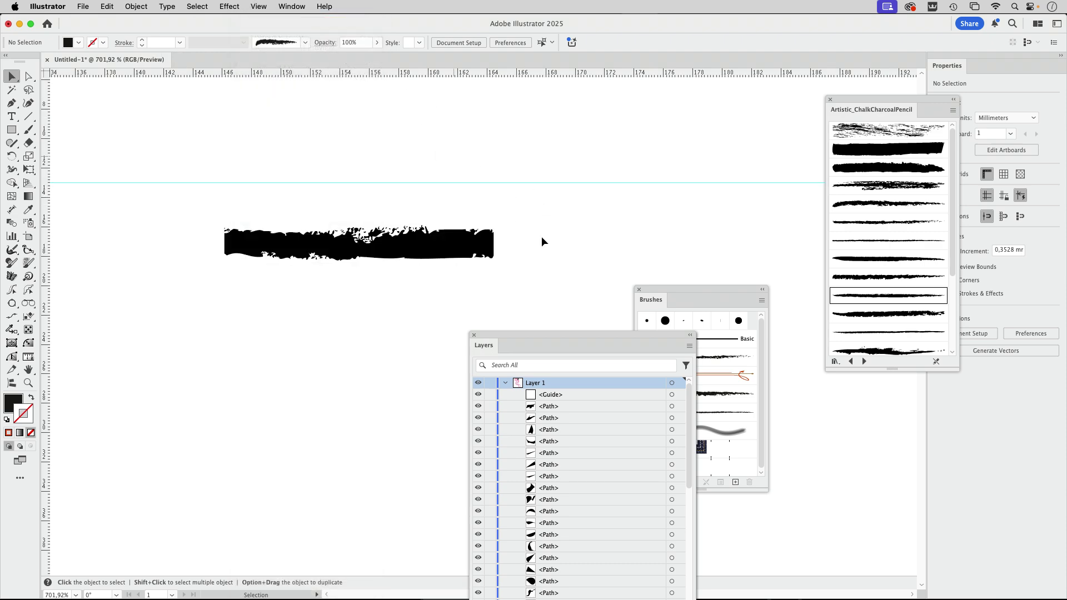
Step: Make the direction handles of the upper and lower corner anchor points on the piece's left cut edge horizontal
drag(205, 241, 464, 248)
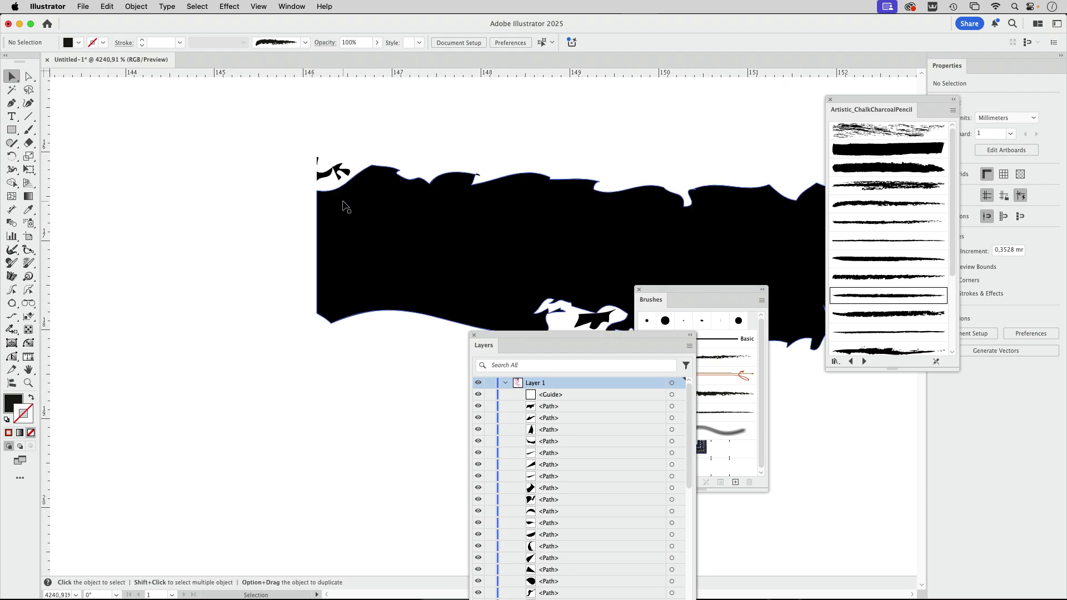
click(30, 76)
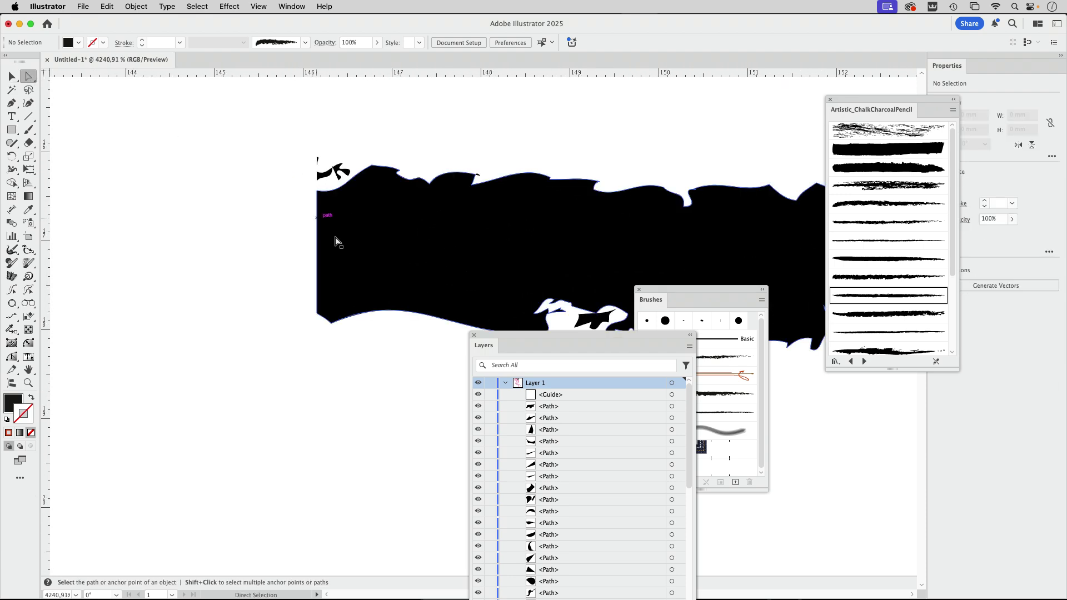
scroll(330, 223, up, 3)
click(310, 163)
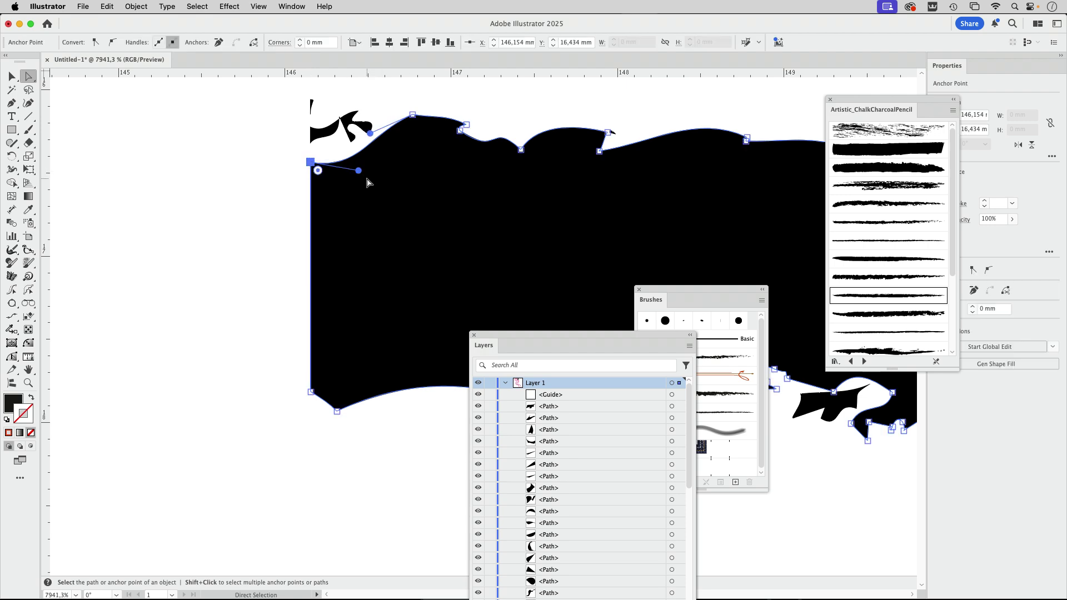
drag(361, 176, 359, 165)
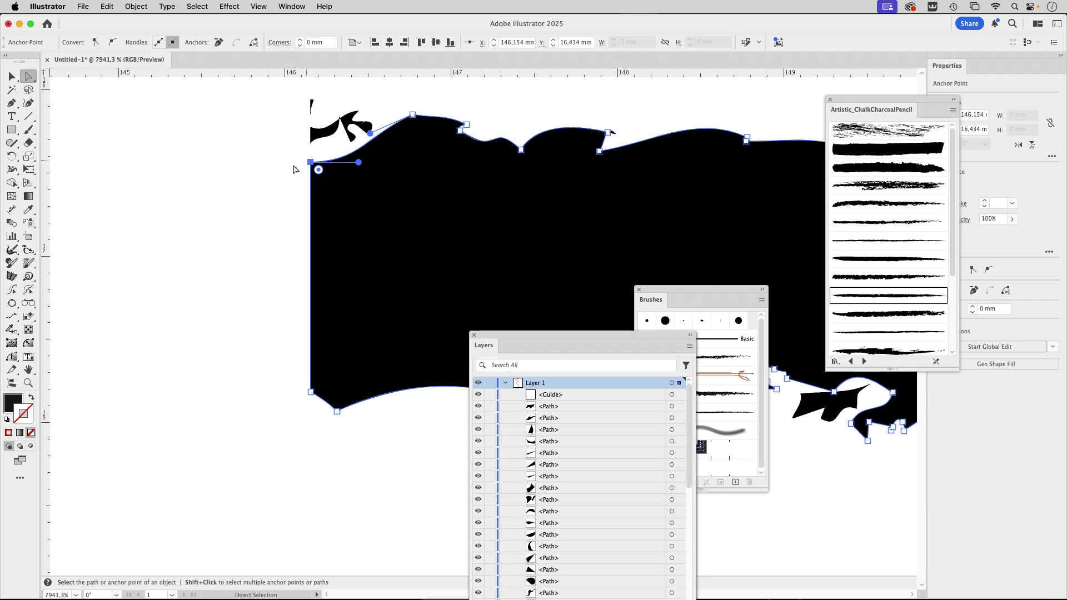
click(310, 391)
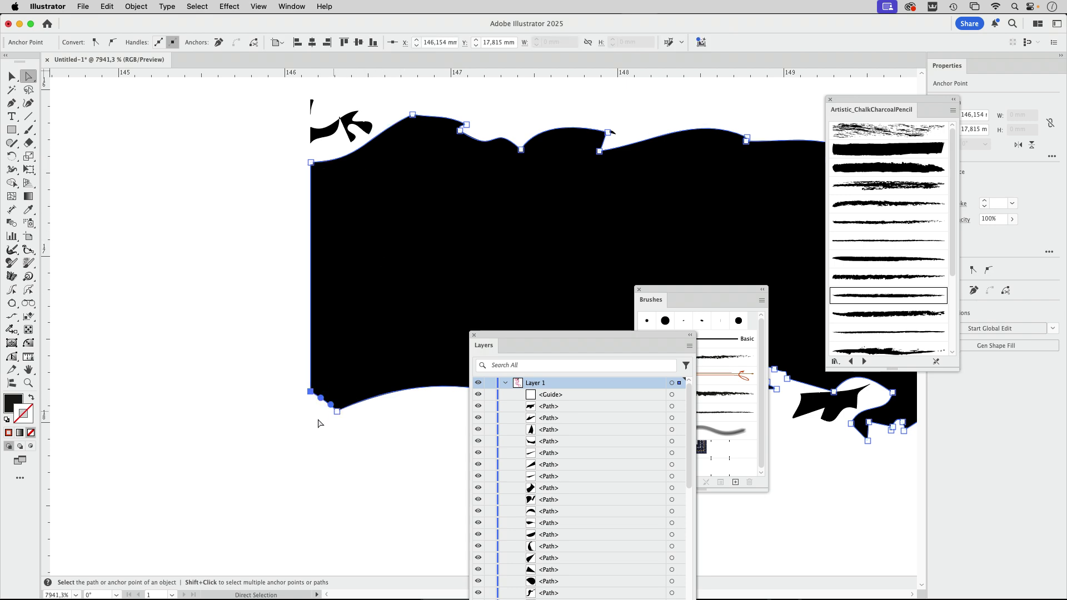
drag(320, 396, 321, 392)
click(355, 429)
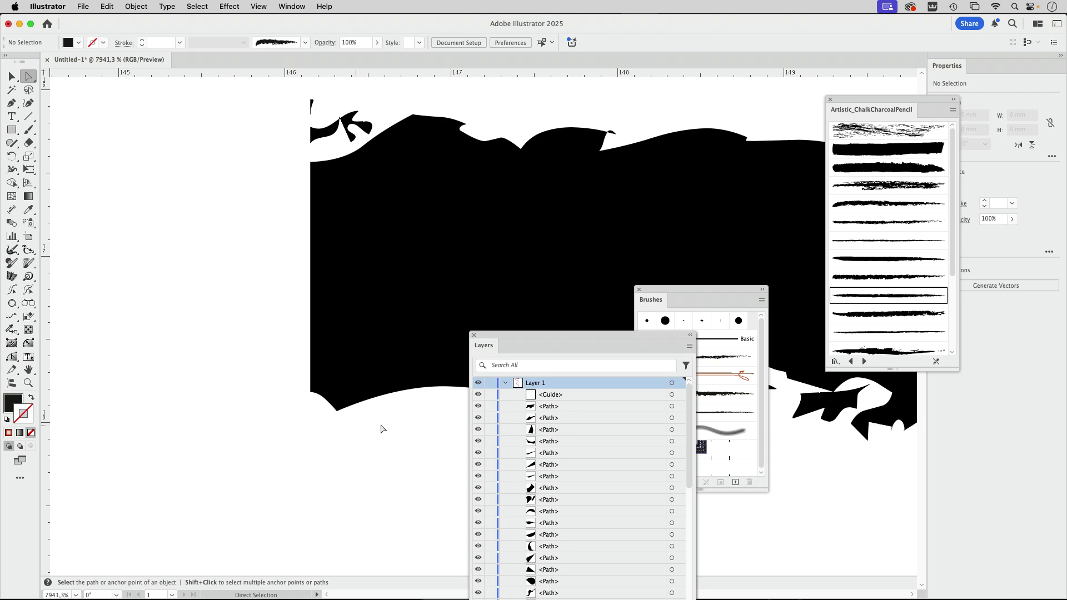
Step: Delete the tiny stray sliver at the top of the brush piece's left cut edge
click(311, 101)
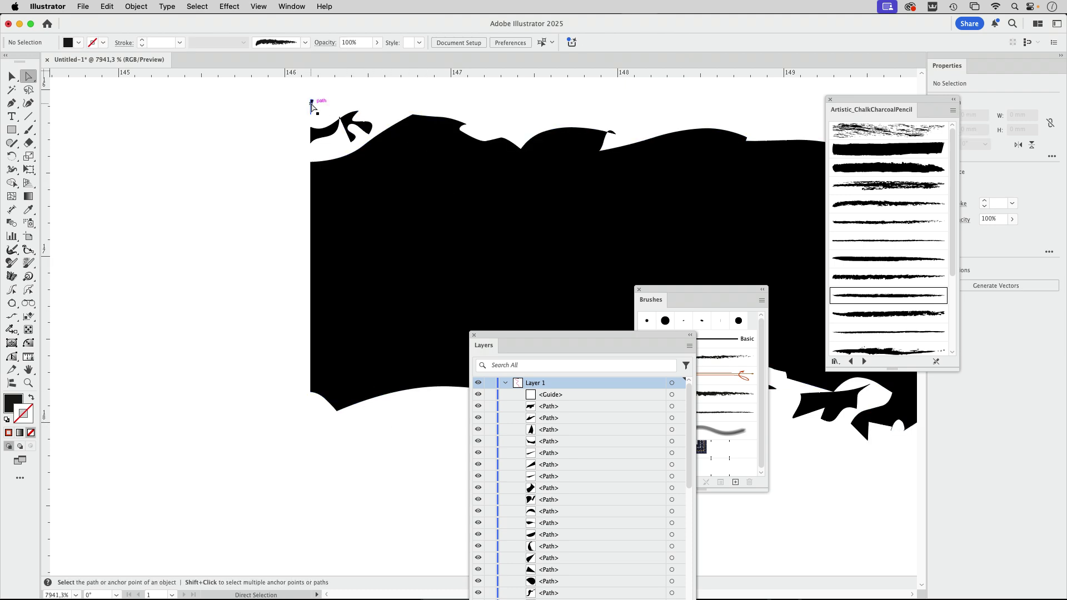
click(373, 112)
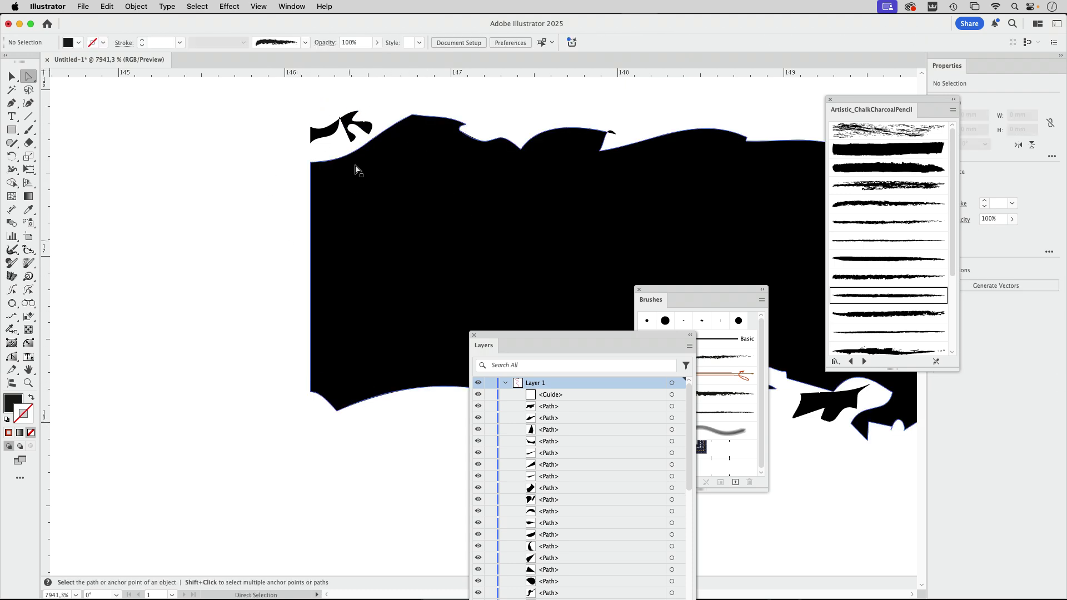
drag(426, 228, 251, 305)
drag(457, 256, 182, 237)
Step: Duplicate the whole trimmed brush piece horizontally to the right of the original with a narrow gap, and activate the Direct Selection tool
click(12, 77)
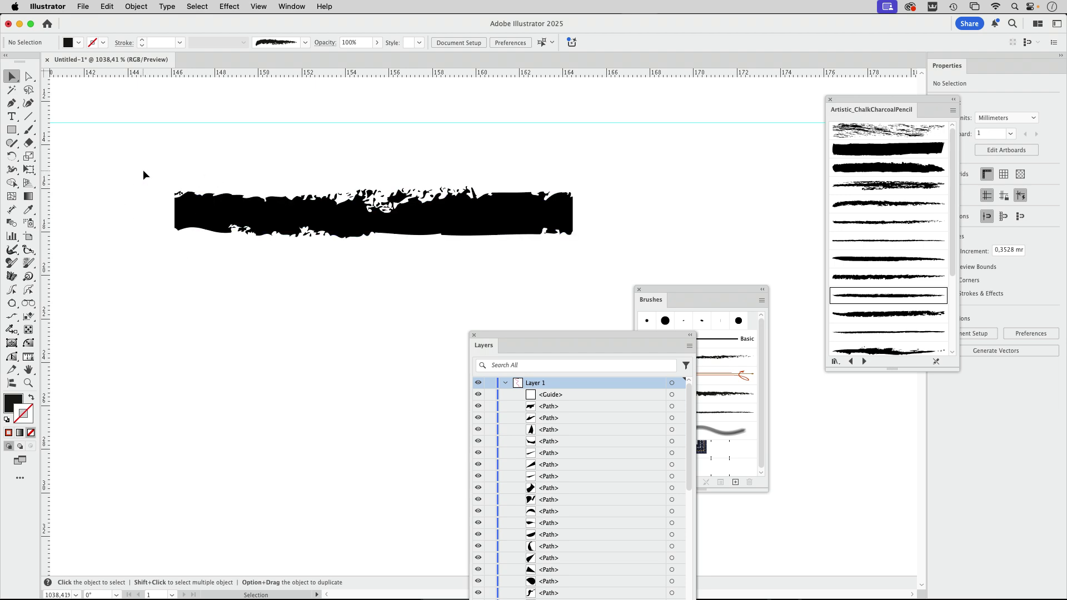
mouse_move(142, 169)
mouse_down()
mouse_move(435, 218)
mouse_move(592, 259)
mouse_up()
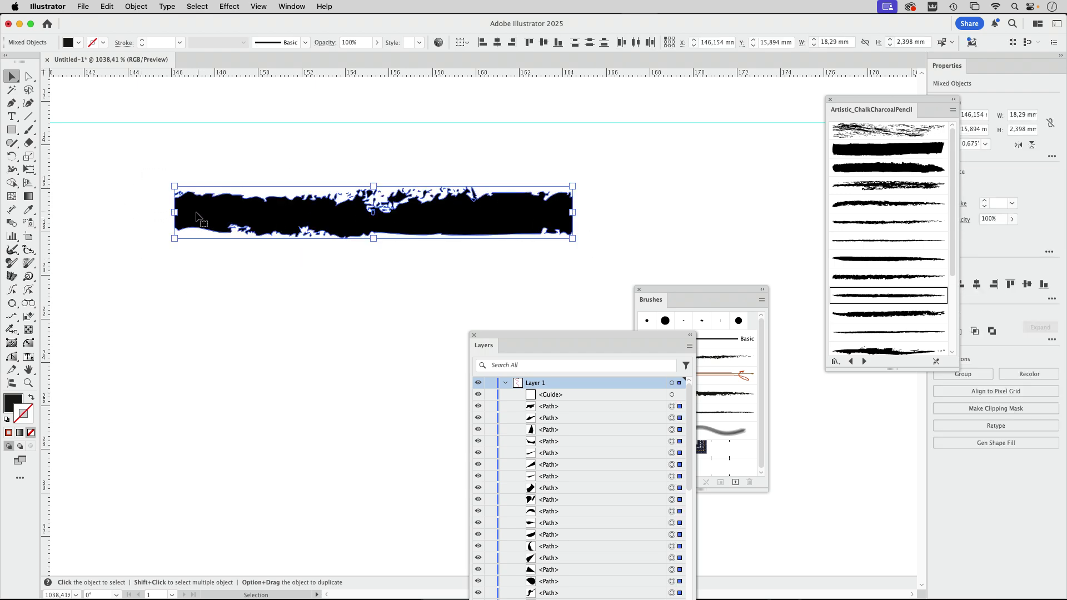
mouse_move(196, 216)
mouse_down()
mouse_move(614, 222)
mouse_move(596, 224)
mouse_move(677, 240)
mouse_move(425, 219)
mouse_up()
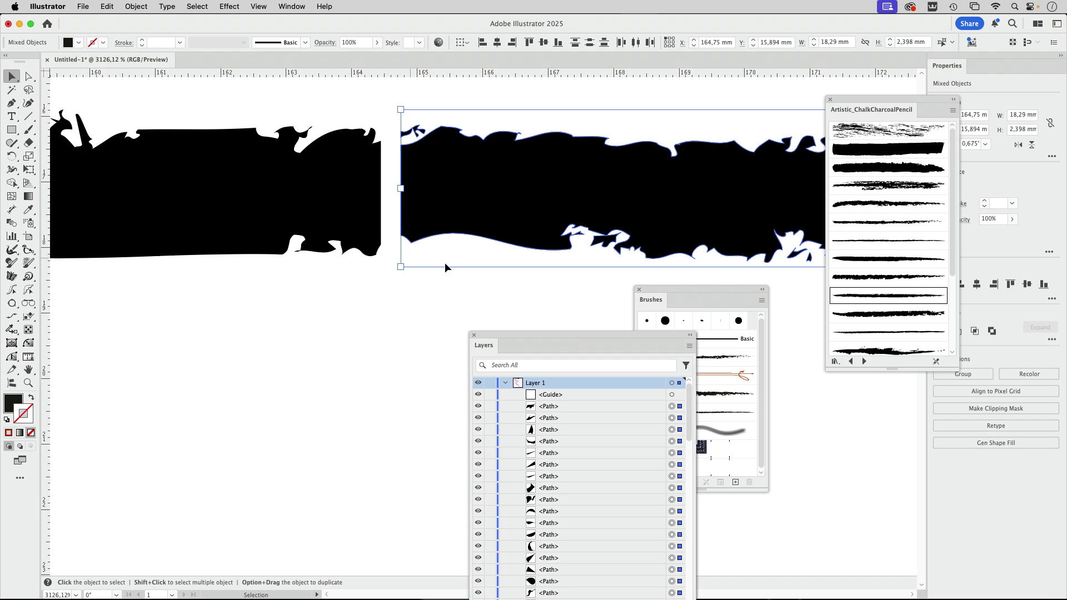
click(31, 80)
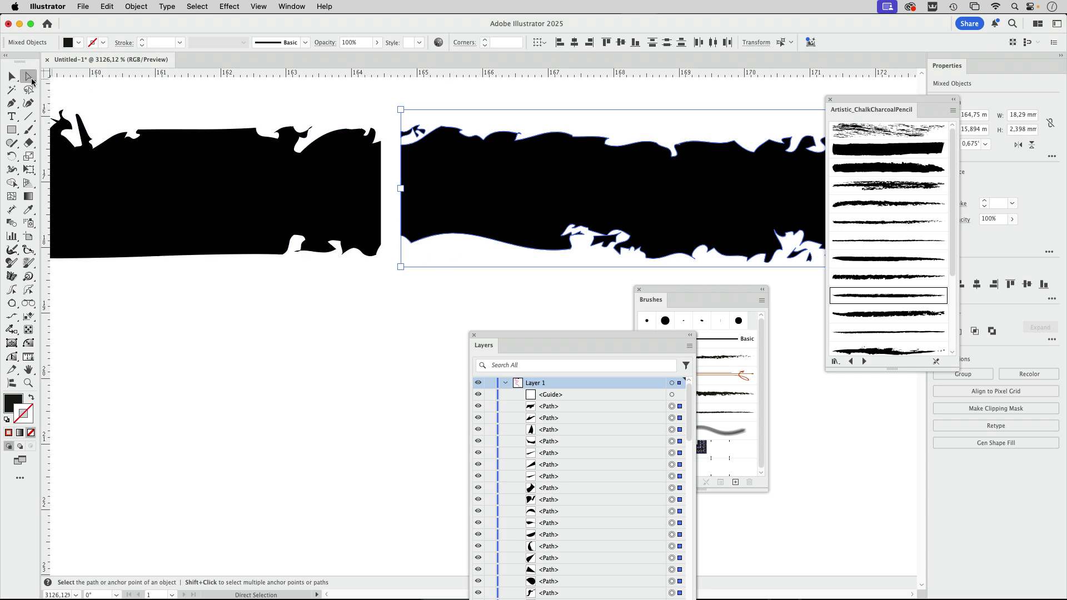
Step: Move the two lower corner anchor points at the right-hand copy's left cut edge slightly downward
click(390, 212)
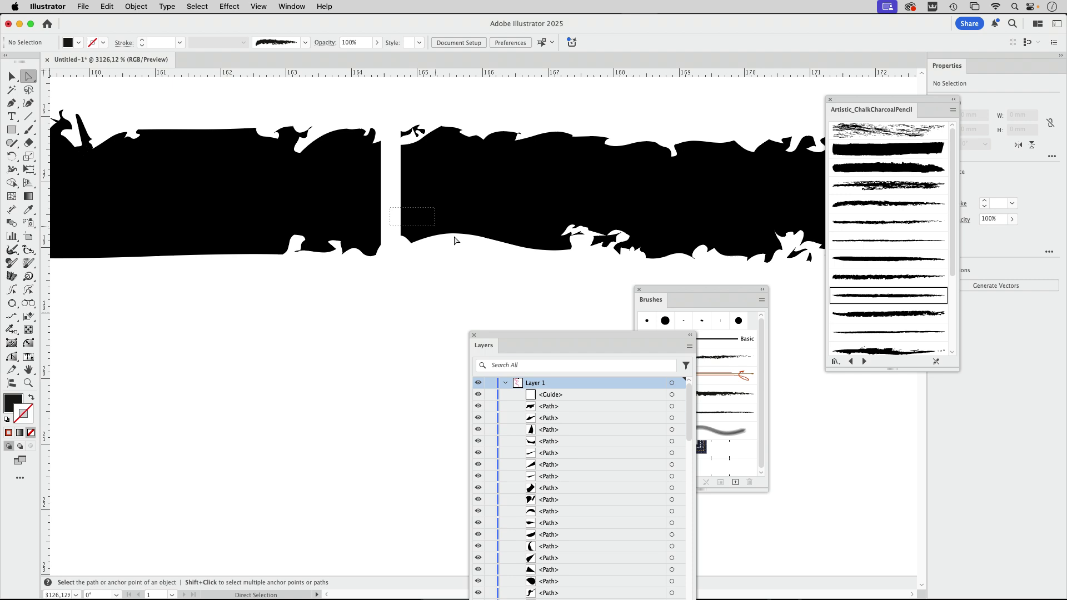
drag(454, 240, 489, 266)
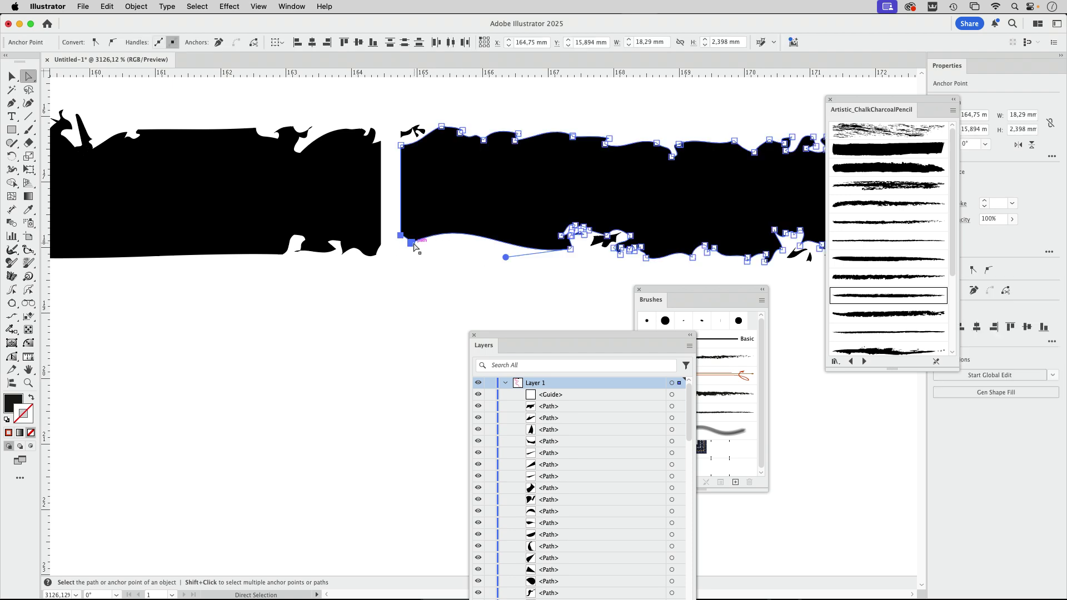
drag(413, 245, 411, 252)
click(388, 117)
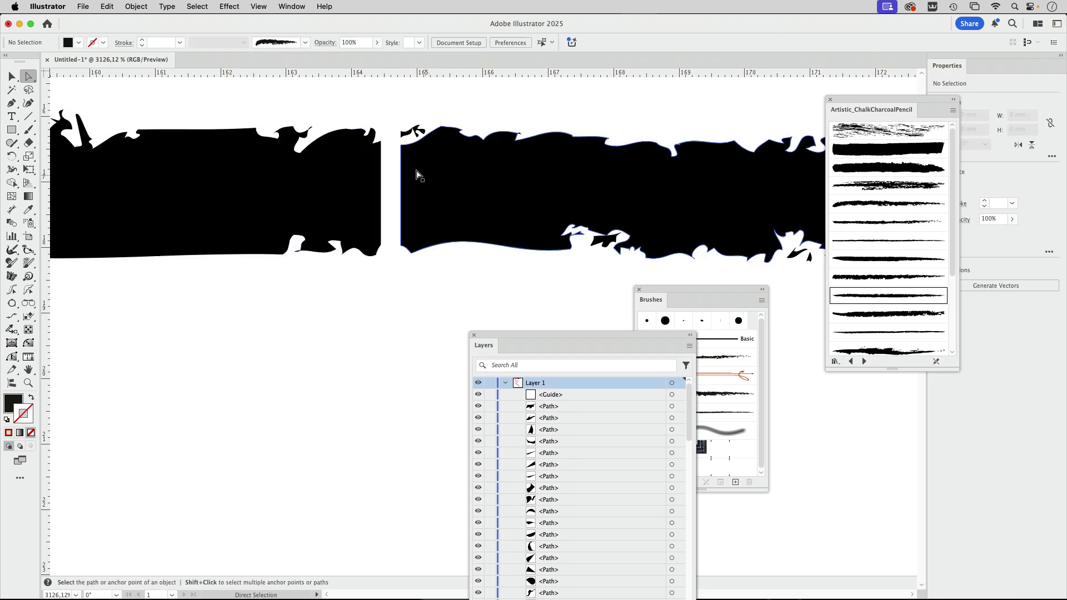
Step: Raise the upper corner anchor point on the copy's left cut edge to Y 16,373 mm
scroll(357, 124, up, 5)
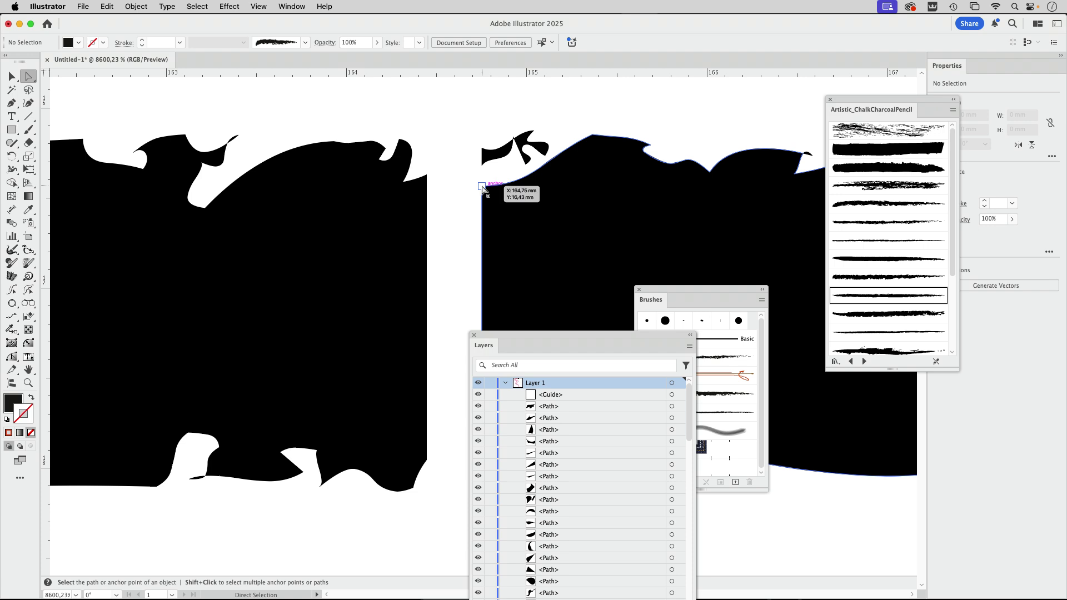
drag(482, 187, 482, 174)
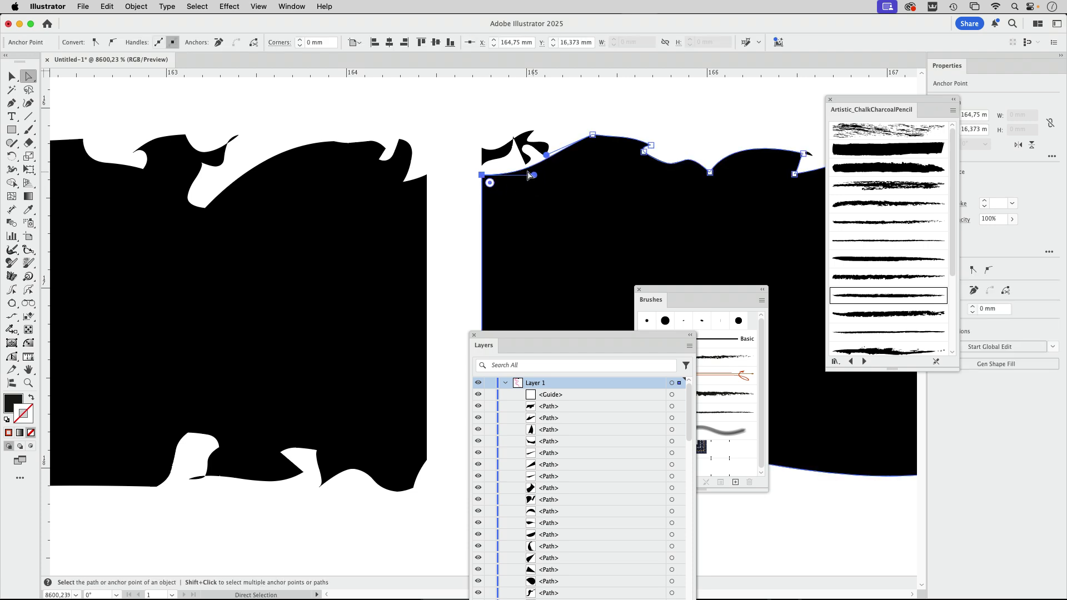
click(450, 200)
Step: Delete the original left-hand brush piece together with all its loose fragments, keeping only the adjusted copy
scroll(611, 183, down, 6)
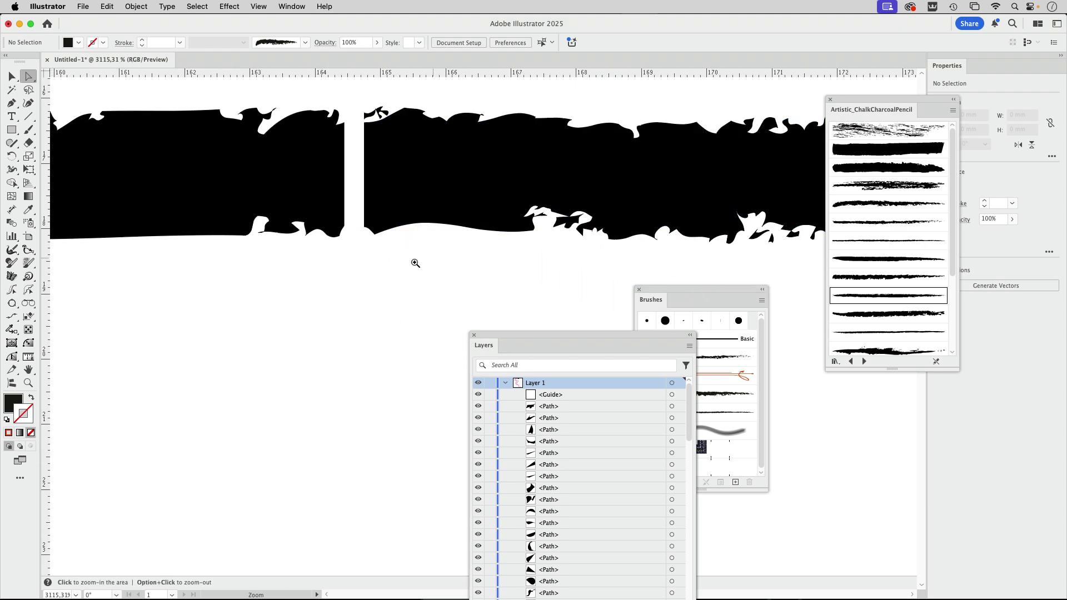
scroll(414, 264, down, 5)
scroll(320, 182, down, 3)
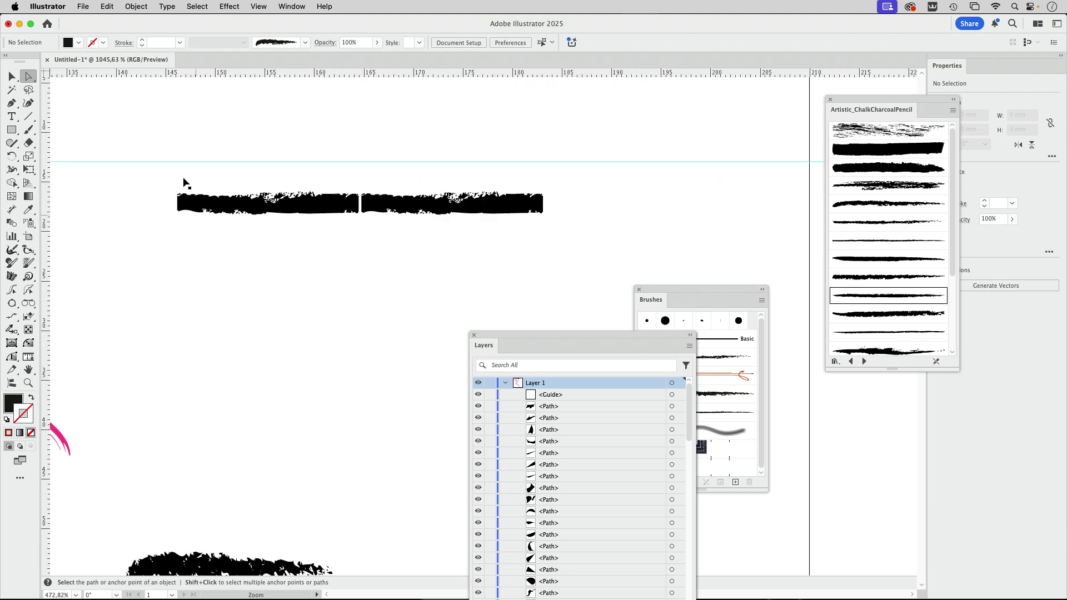
click(12, 77)
click(293, 209)
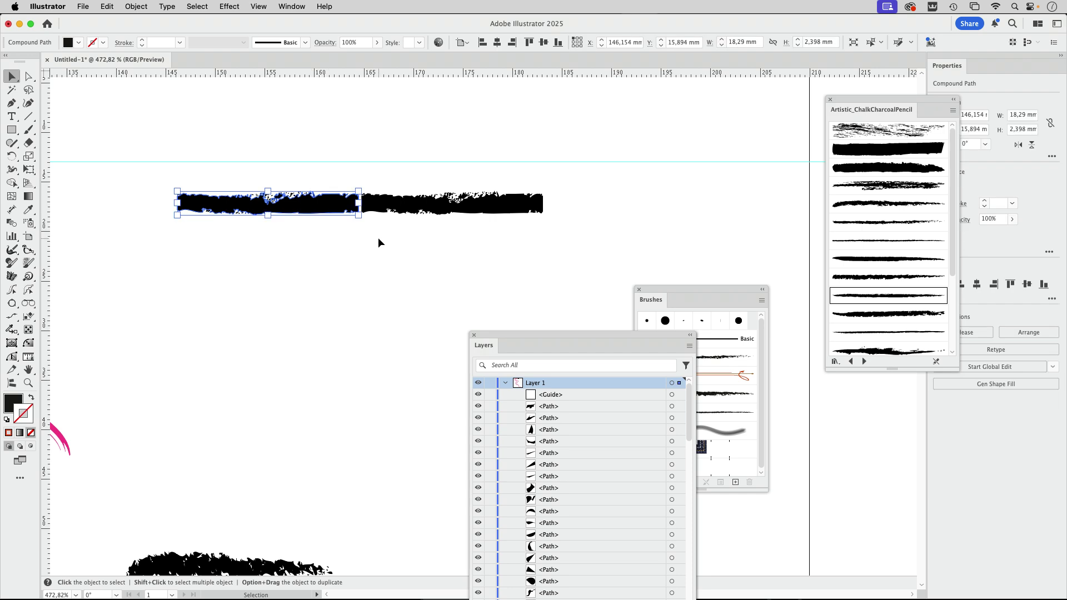
key(Delete)
drag(456, 256, 439, 256)
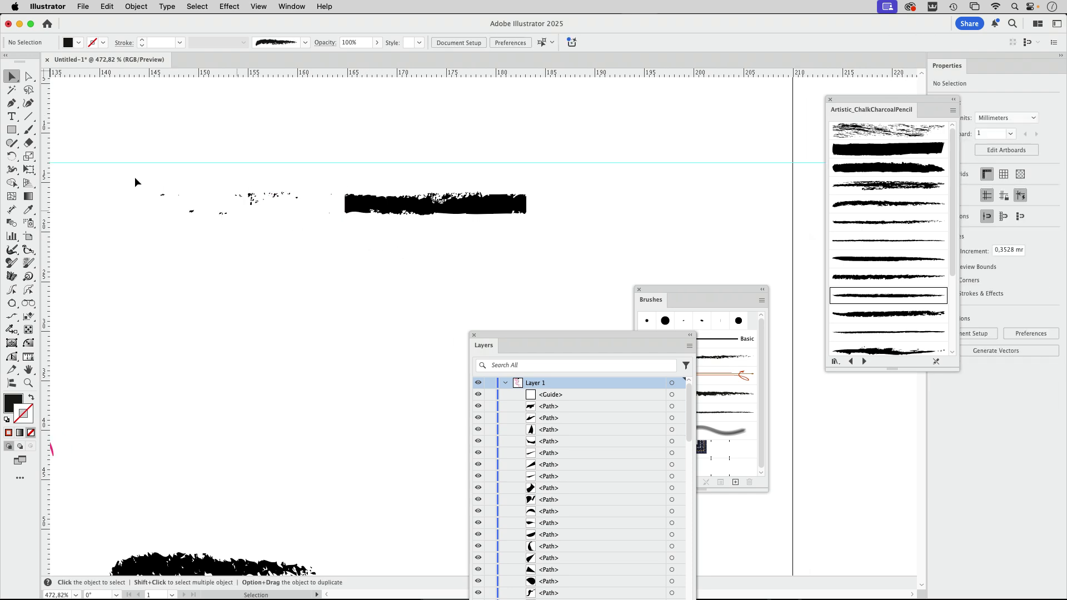
drag(236, 198, 339, 256)
key(Delete)
Step: Duplicate the adjusted brush piece horizontally to the right so the copy's left cut edge meets the piece's right cut edge
drag(498, 212, 531, 236)
drag(436, 275, 227, 294)
mouse_move(158, 222)
mouse_down()
mouse_move(363, 223)
mouse_move(341, 223)
mouse_move(476, 260)
mouse_move(461, 275)
mouse_up()
drag(388, 386, 271, 384)
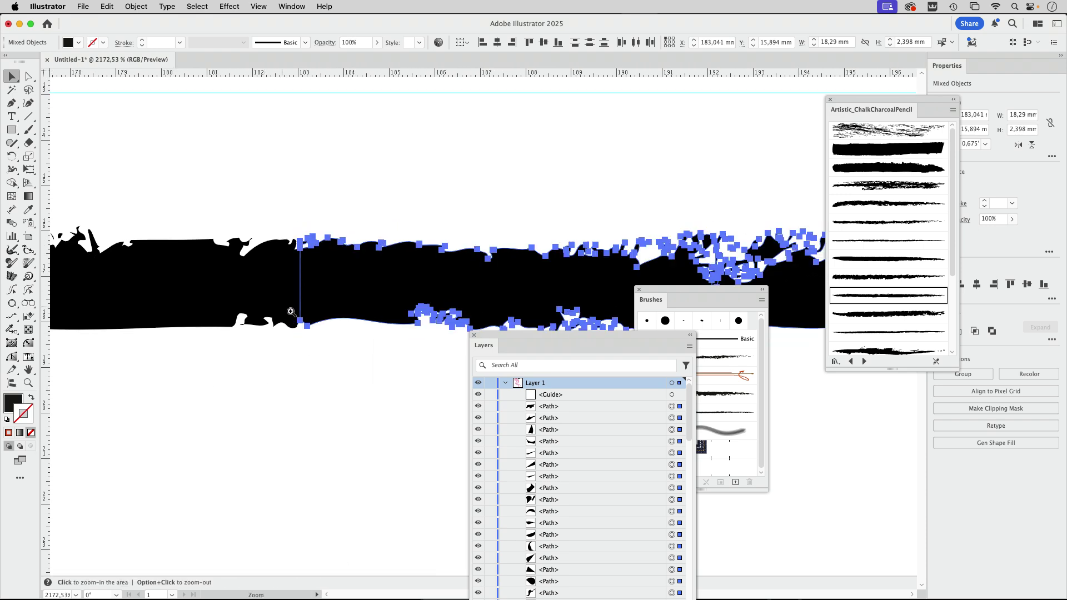
Step: Align the lower corner anchor of the first piece's right cut edge with the copy's corner and smooth the curve with a direction handle
drag(290, 311, 552, 317)
click(29, 76)
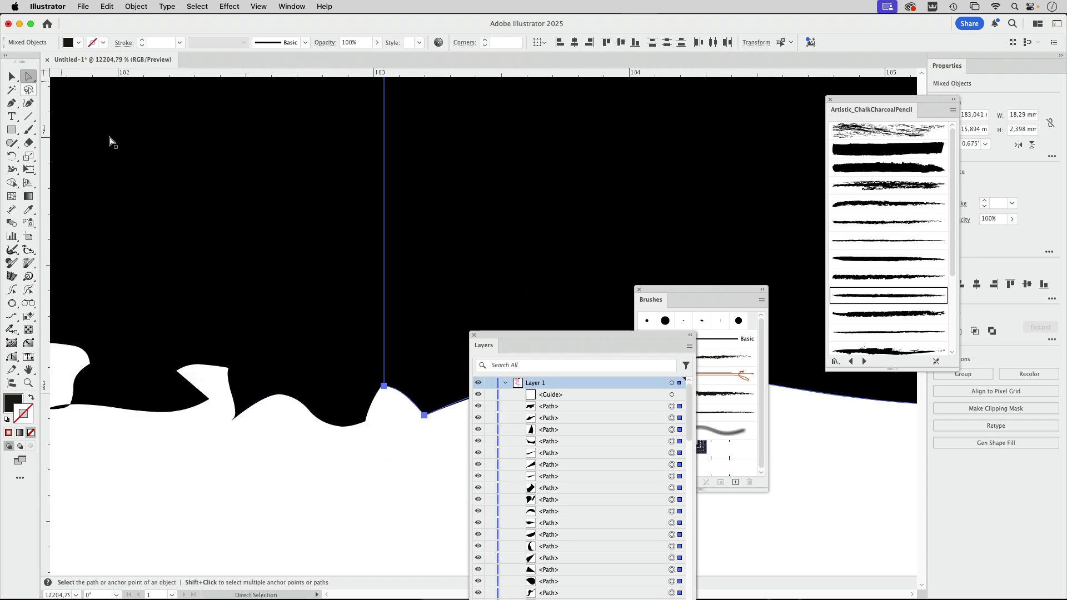
click(380, 397)
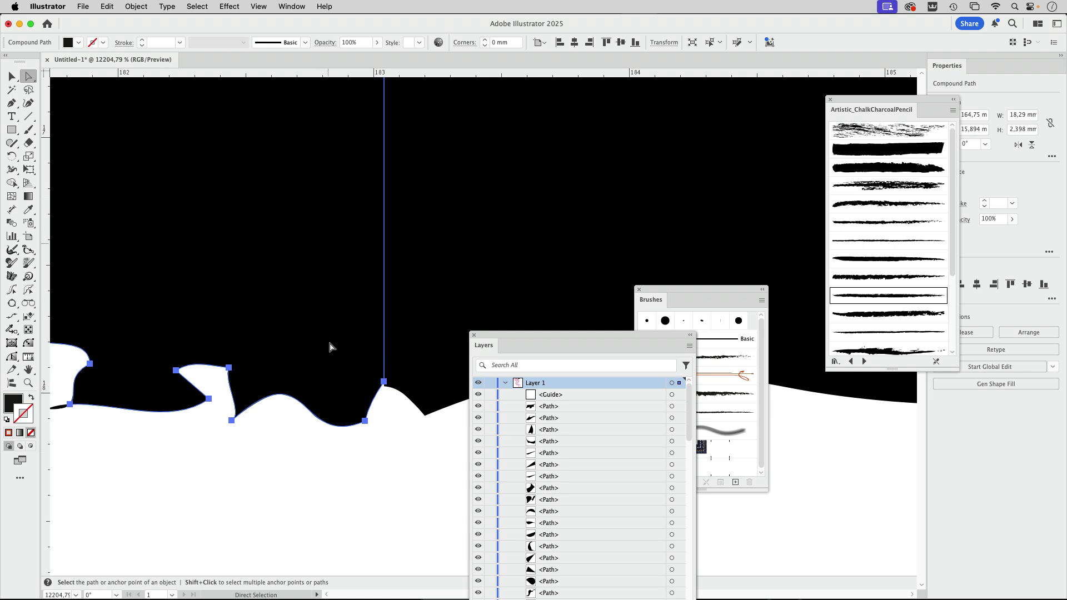
drag(383, 382, 383, 401)
key(super+z)
click(383, 382)
mouse_move(383, 385)
mouse_down()
mouse_move(384, 398)
mouse_move(373, 388)
mouse_up()
click(396, 413)
key(space)
Step: Match the upper corner anchor of the first piece's right cut edge to the copy's corner and give it a horizontal direction handle
drag(425, 254, 359, 384)
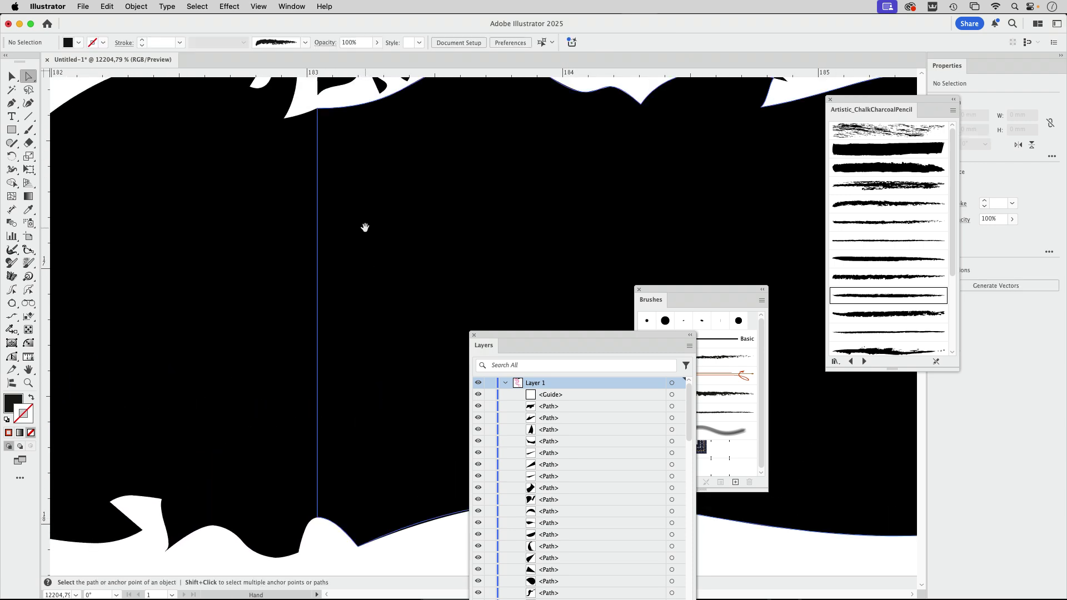
drag(365, 228, 356, 428)
click(309, 309)
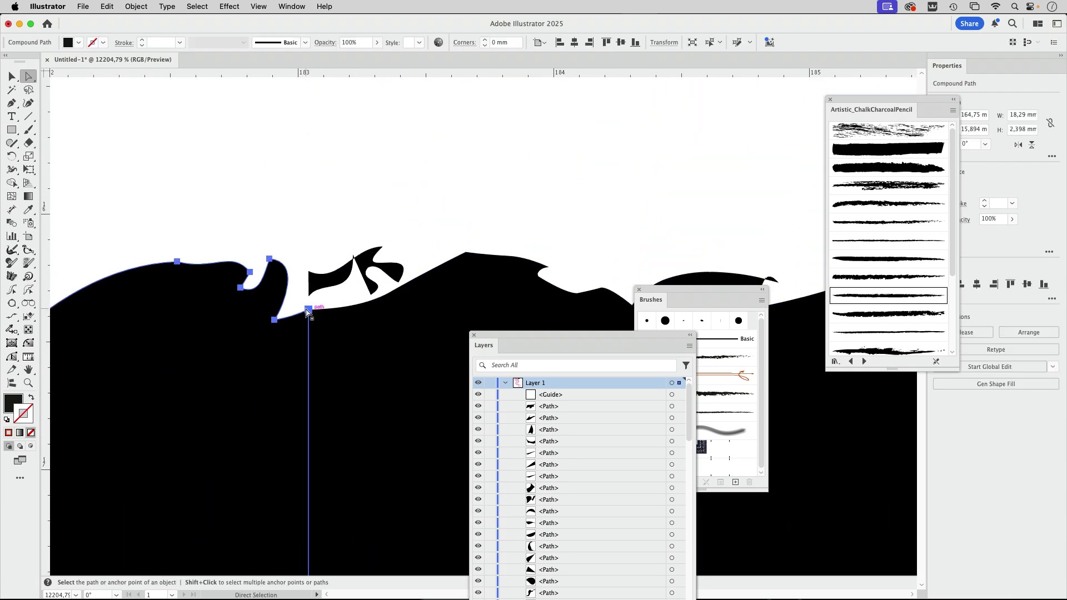
mouse_move(308, 310)
mouse_down()
mouse_move(308, 327)
mouse_move(309, 308)
mouse_move(297, 310)
mouse_up()
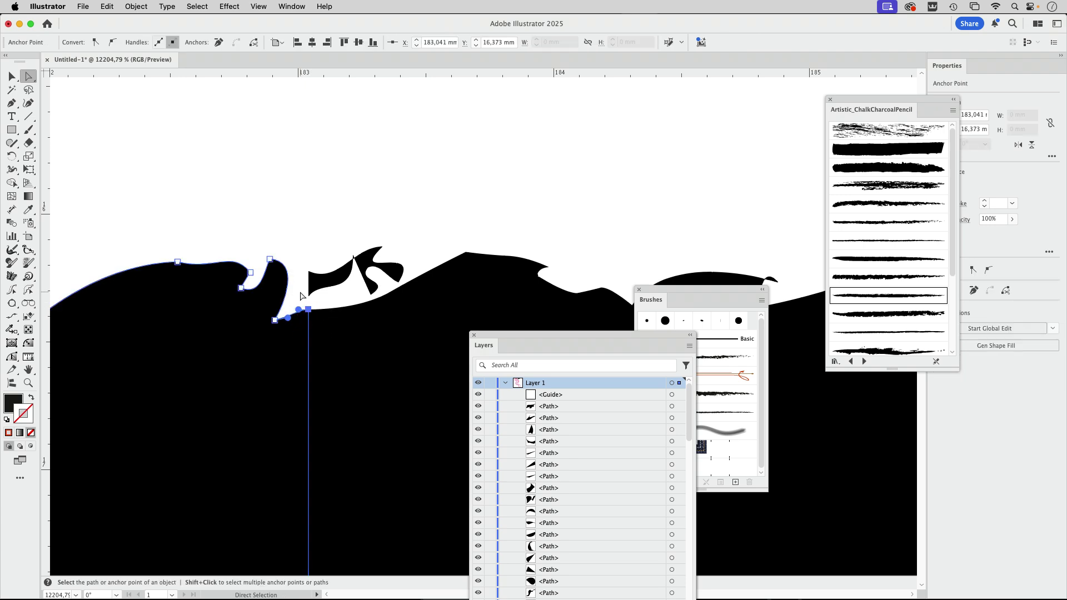
click(354, 280)
Step: Check the join at the seam, and delete the right-hand test copy with its nearby leftover fragments
key(super+space)
drag(307, 265, 442, 275)
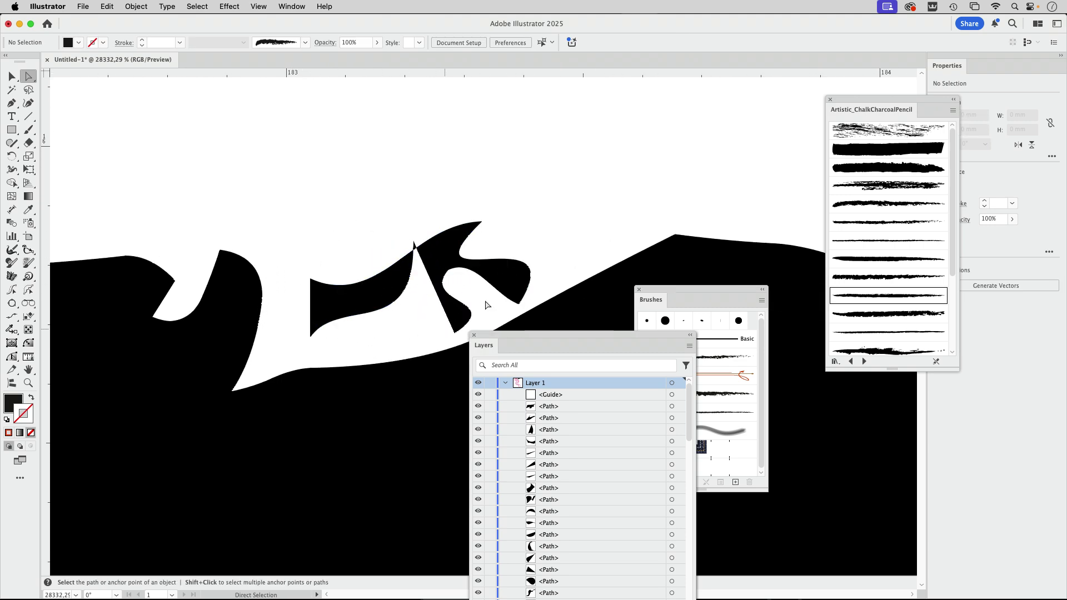
key(super+space)
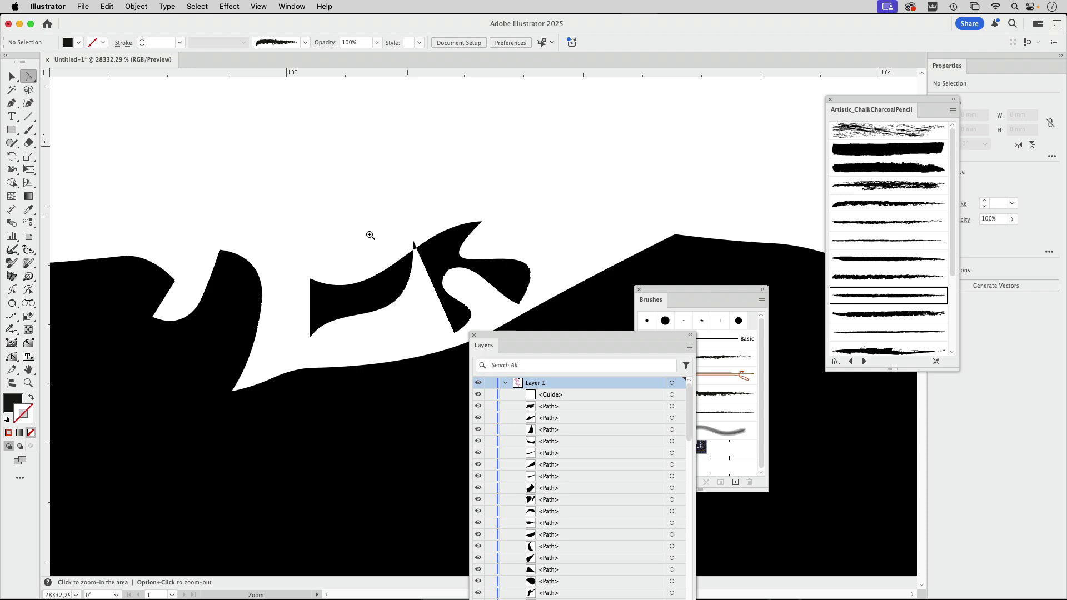
drag(369, 233, 71, 119)
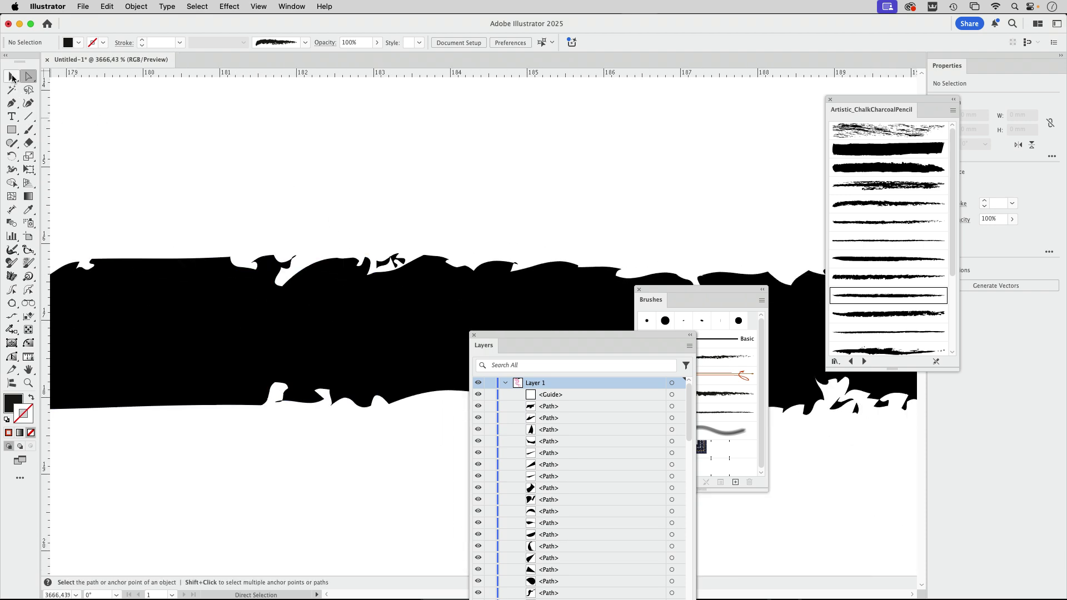
click(12, 77)
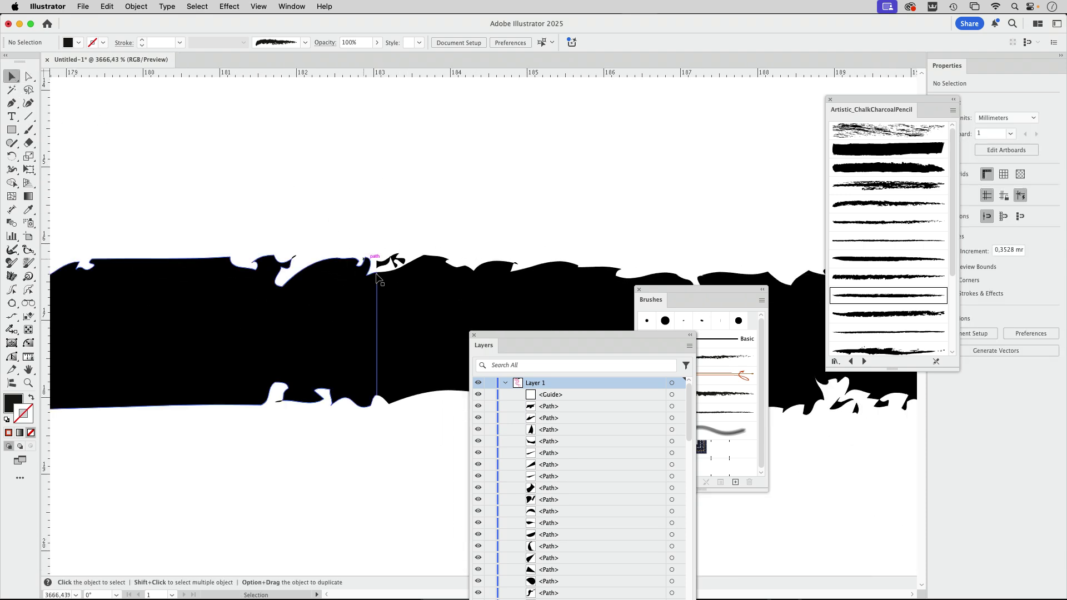
click(392, 239)
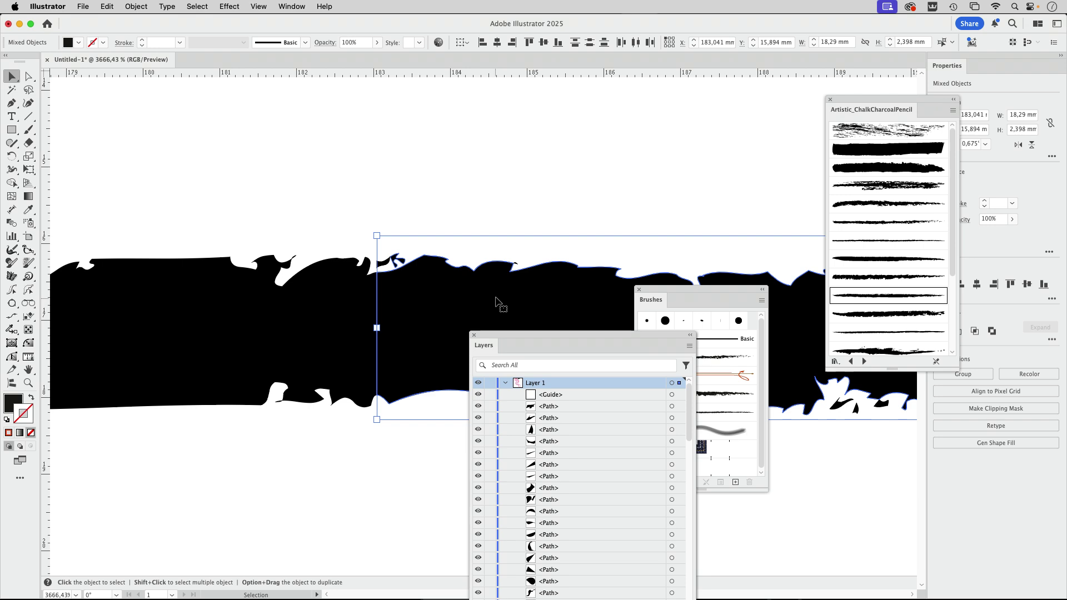
key(Delete)
click(383, 264)
key(Delete)
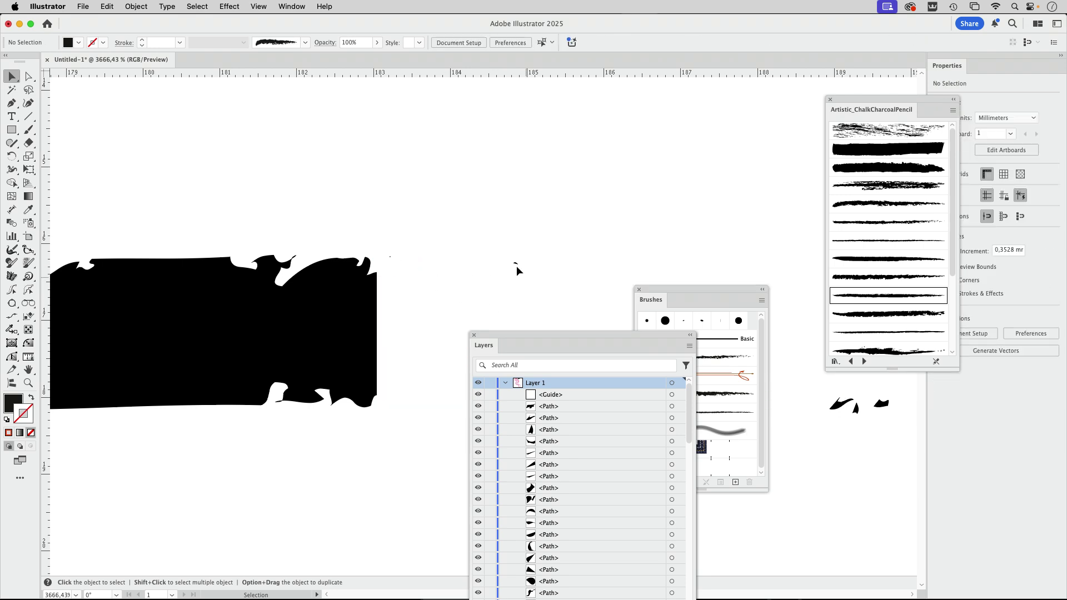
click(515, 263)
key(Delete)
drag(390, 309, 548, 281)
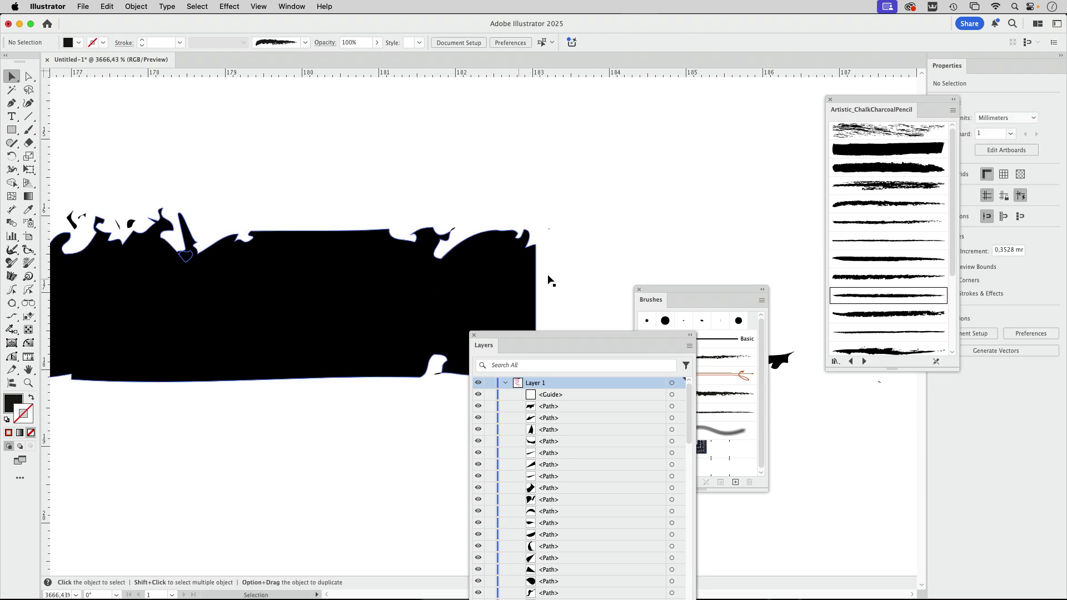
drag(543, 215, 574, 239)
key(Delete)
Step: Move the two small fragments above the piece's left cut edge together slightly right and up
drag(341, 271, 644, 257)
scroll(645, 258, left, 15)
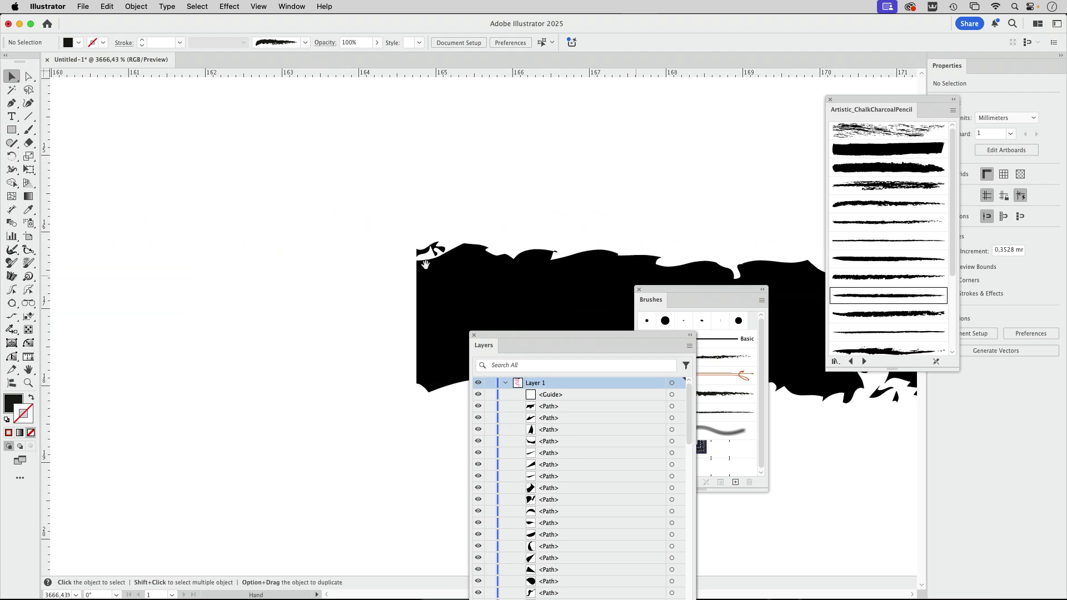
drag(408, 237, 691, 270)
drag(567, 267, 297, 175)
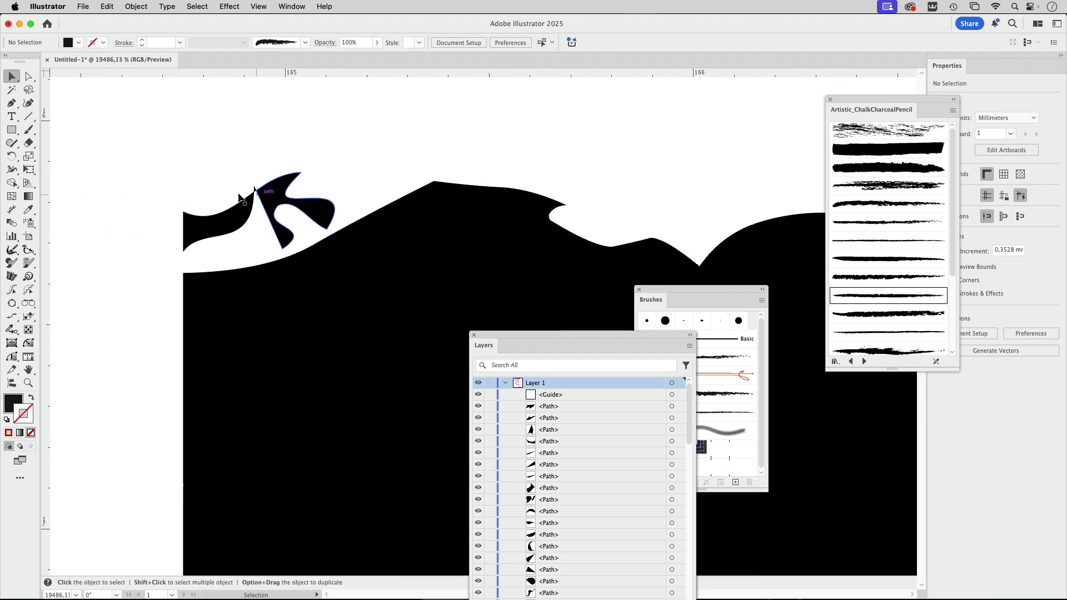
click(28, 76)
click(201, 232)
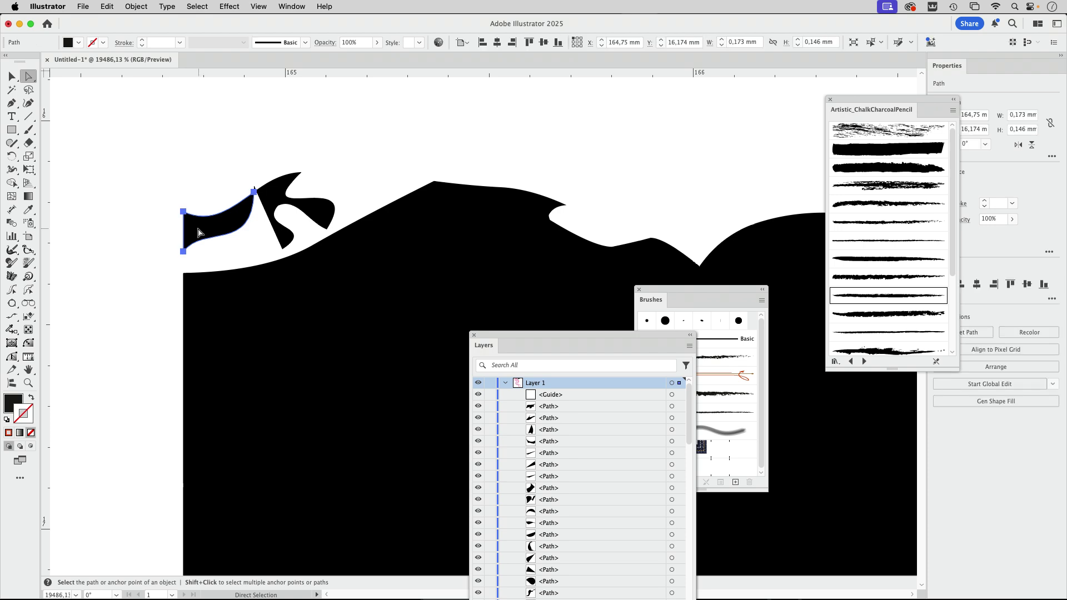
drag(198, 233, 212, 232)
key(super+z)
shift+click(275, 214)
drag(225, 222, 243, 214)
click(252, 162)
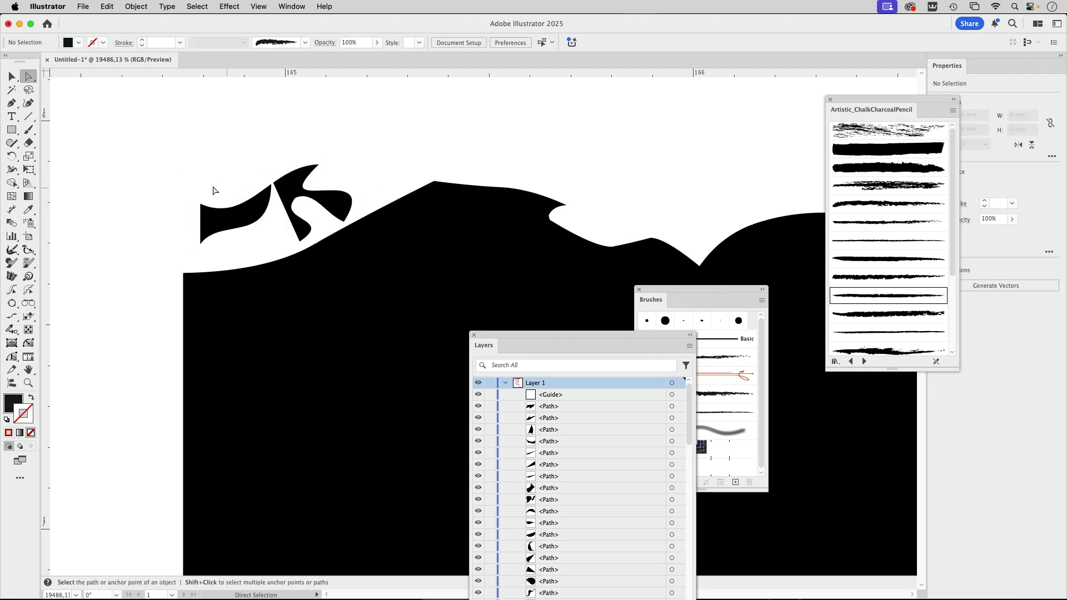
Step: Bend the straight cut side of the small left fragment outward into a curve with the Anchor Point tool
click(201, 205)
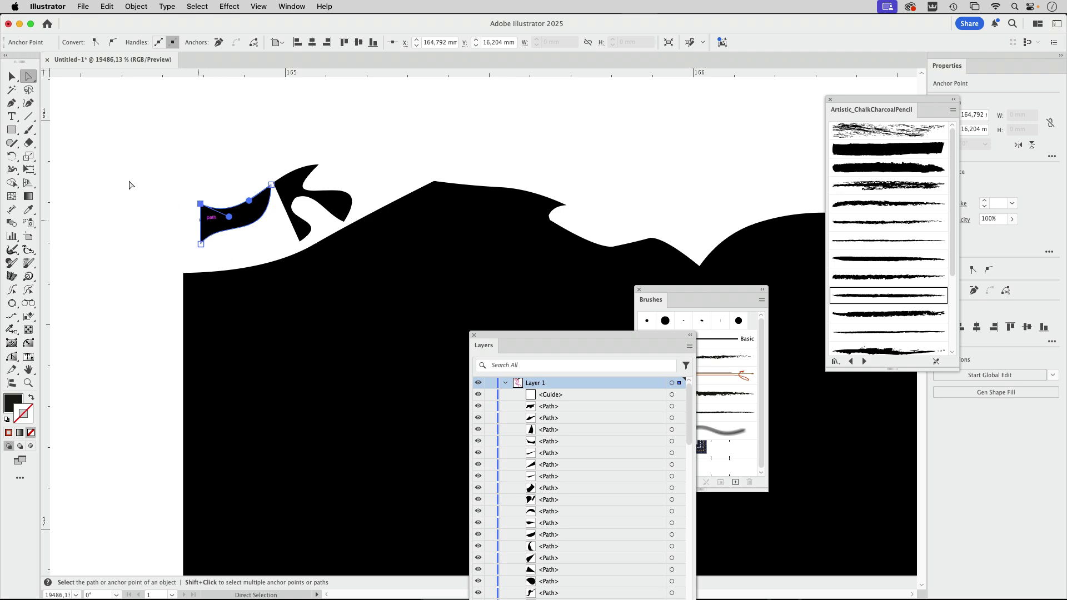
click(9, 107)
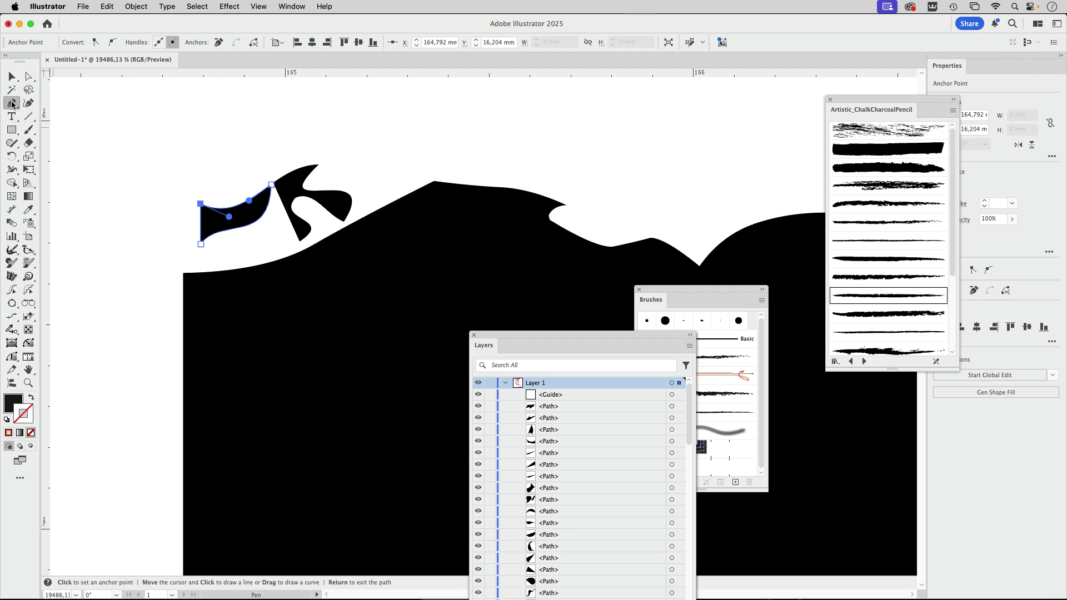
drag(12, 104, 49, 145)
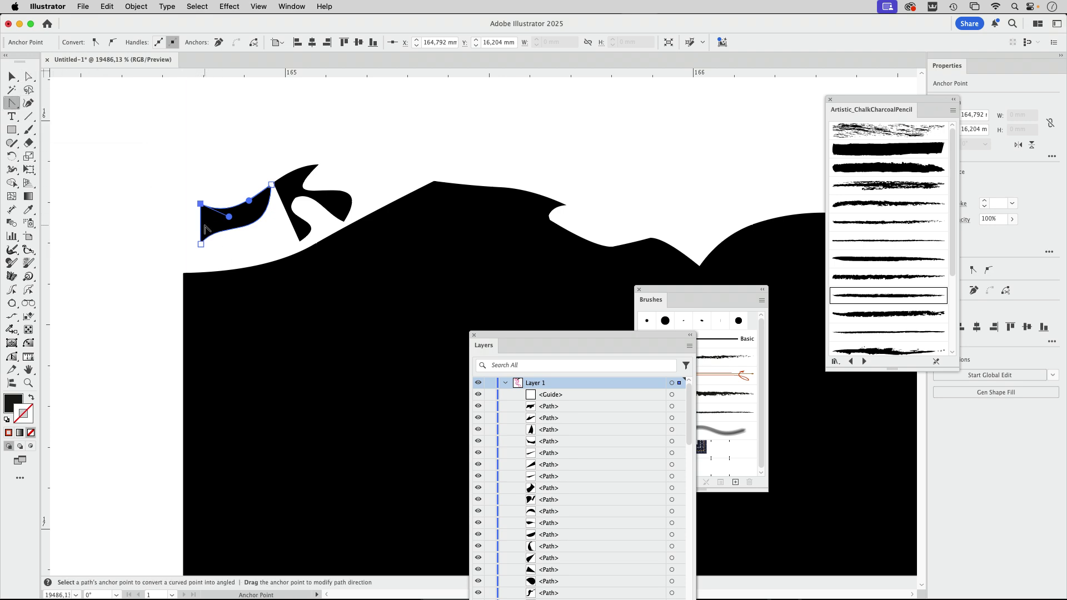
drag(201, 225, 179, 242)
key(a)
click(198, 145)
Step: Select the whole trimmed charcoal piece and display the RGB color sliders for its fill beside it
drag(300, 156, 189, 221)
drag(346, 200, 264, 224)
drag(407, 247, 202, 234)
drag(311, 183, 195, 222)
drag(291, 142, 159, 142)
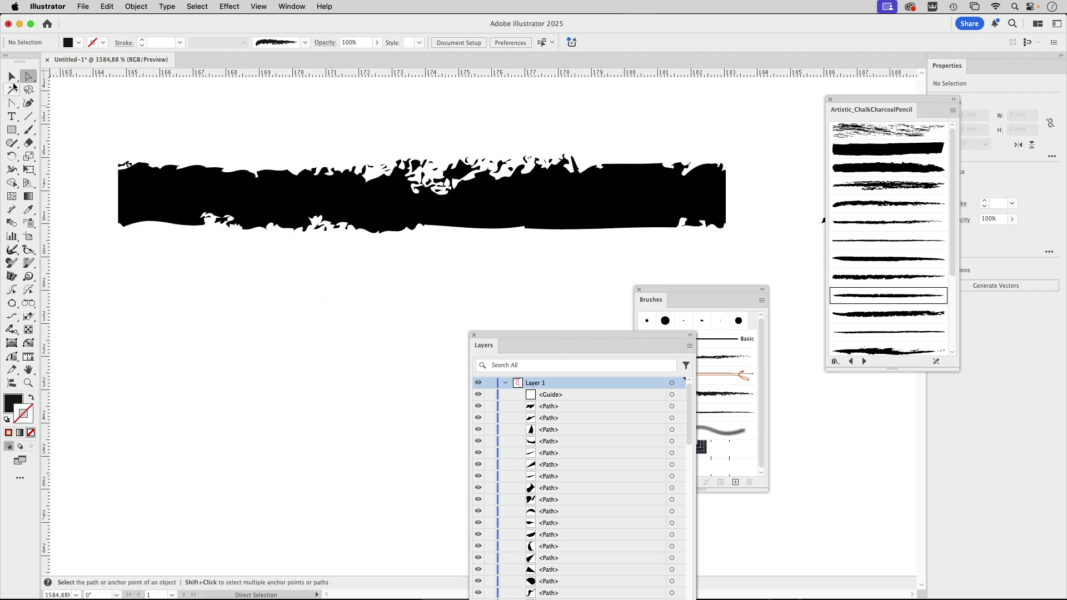
click(12, 77)
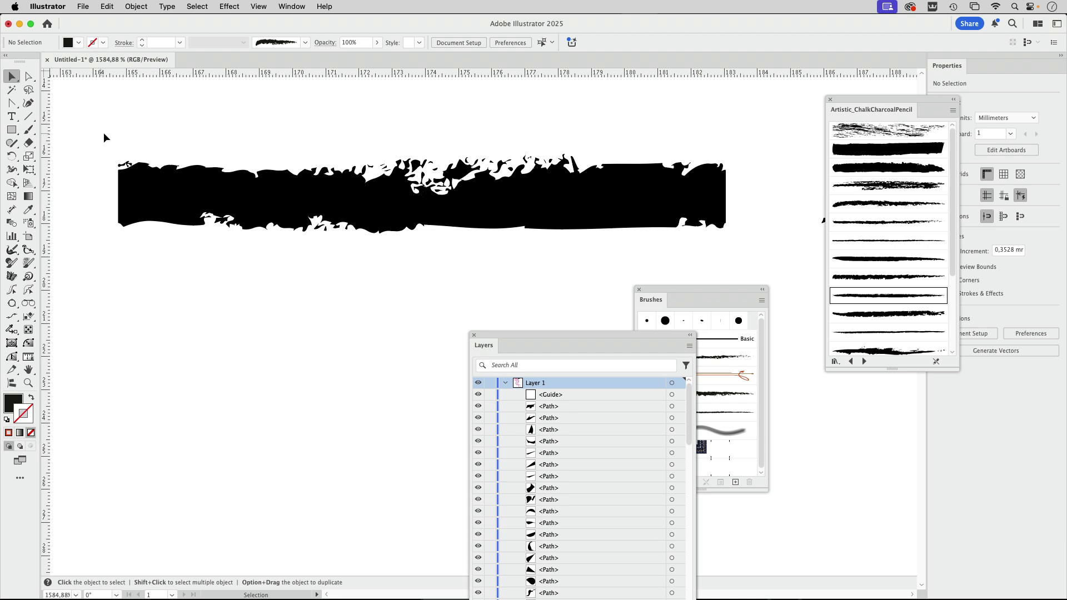
drag(101, 132, 756, 249)
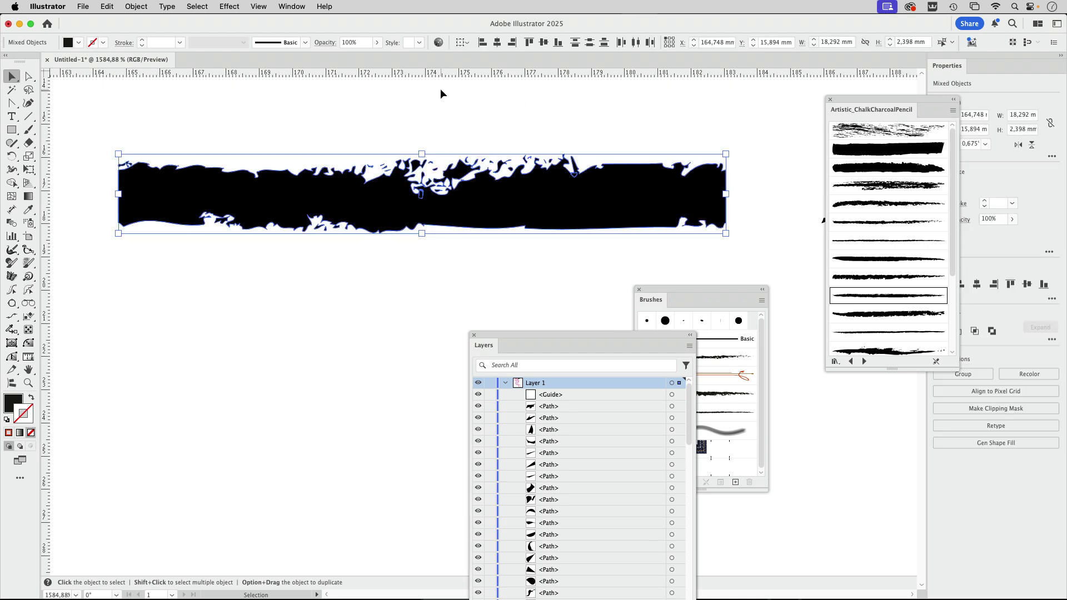
click(290, 6)
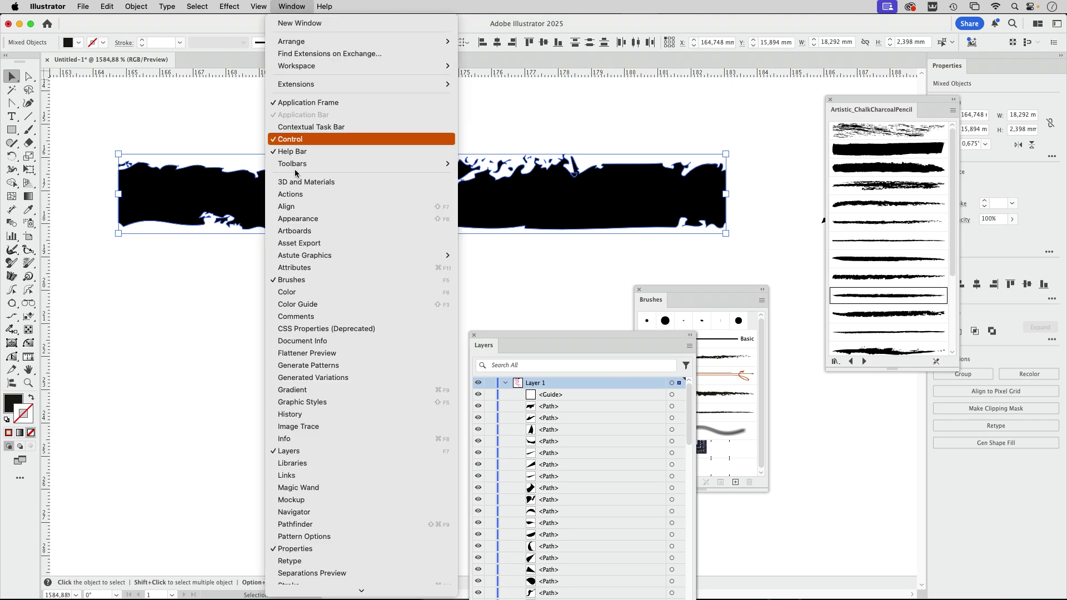
click(287, 292)
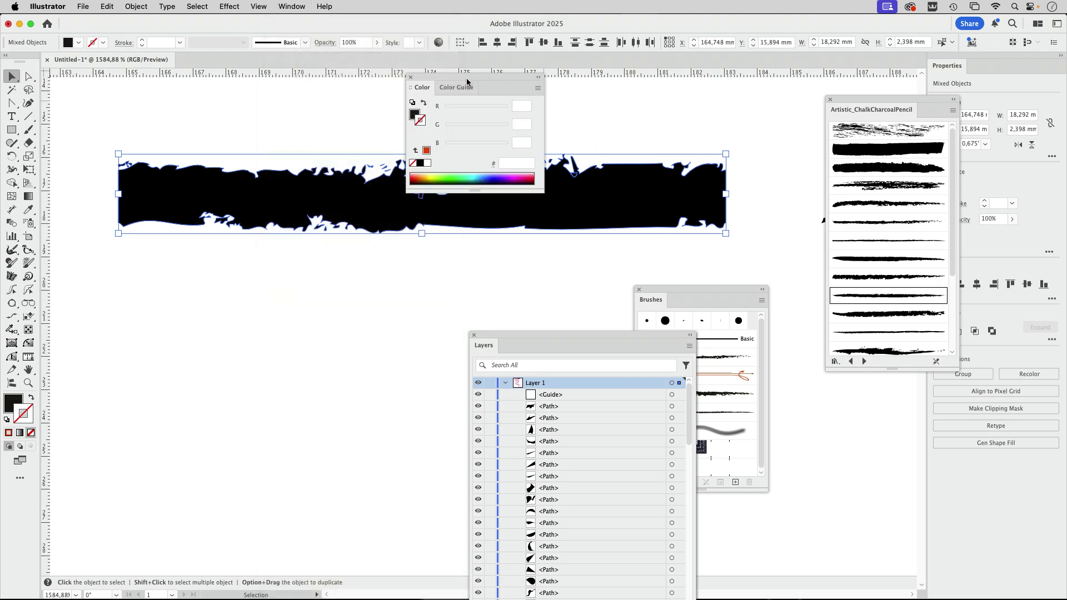
click(417, 115)
drag(489, 79, 550, 101)
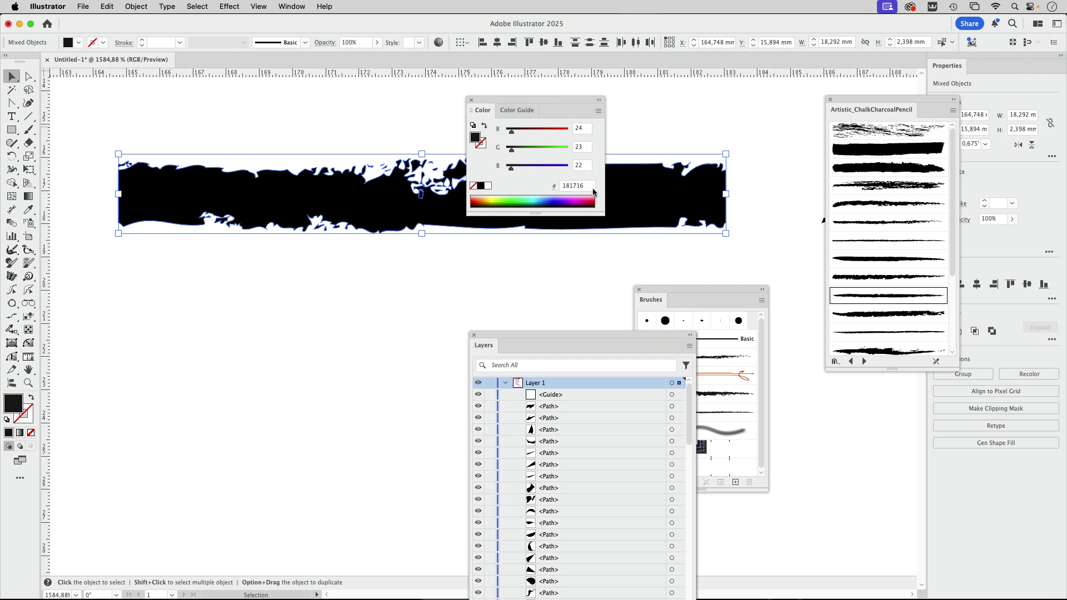
Step: Try the Grayscale color model on the piece's fill and return it to RGB
click(598, 111)
click(639, 129)
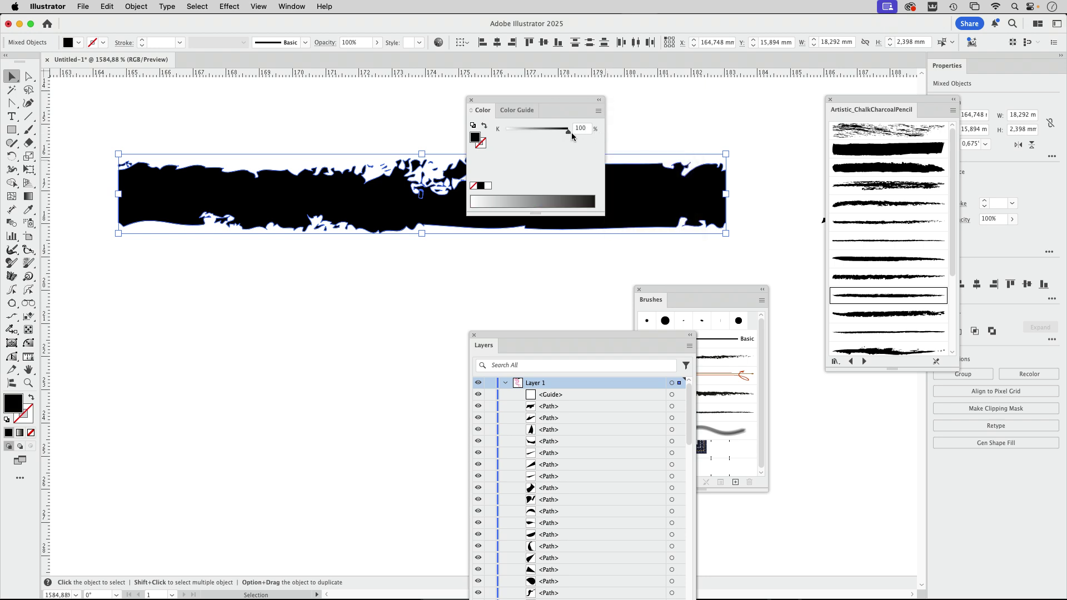
click(599, 112)
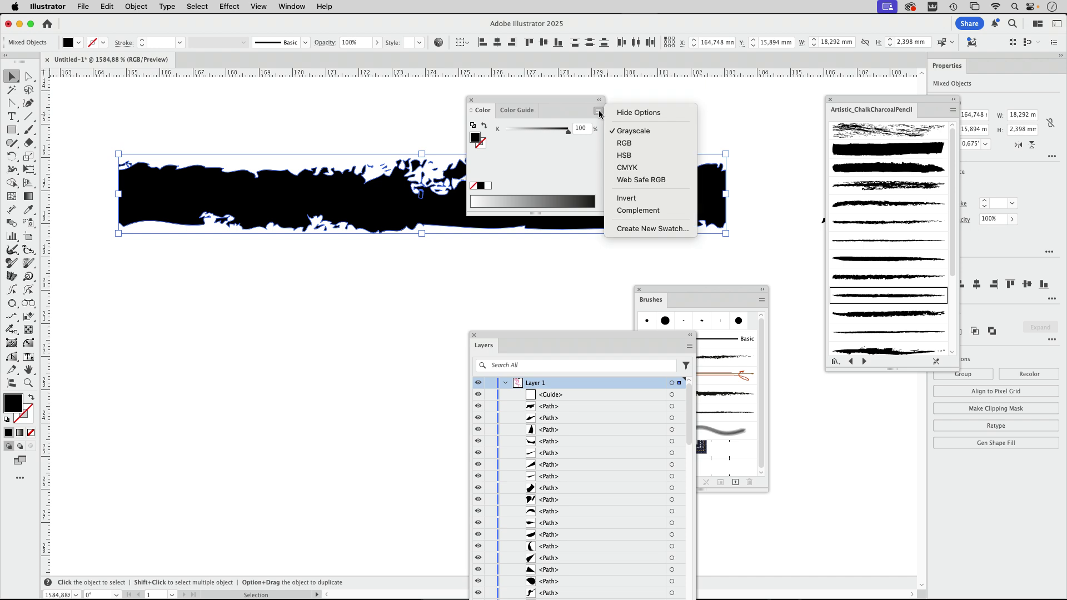
click(631, 144)
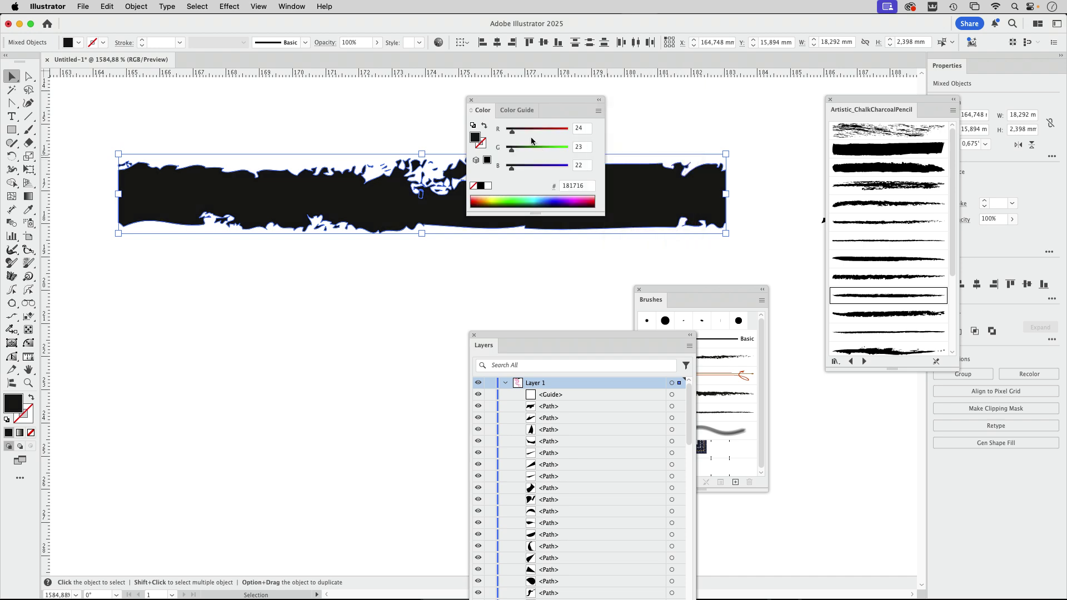
Step: Set the charcoal piece's fill to pure black with R, G and B at 0, and move the color controls off the artwork
drag(513, 132, 505, 168)
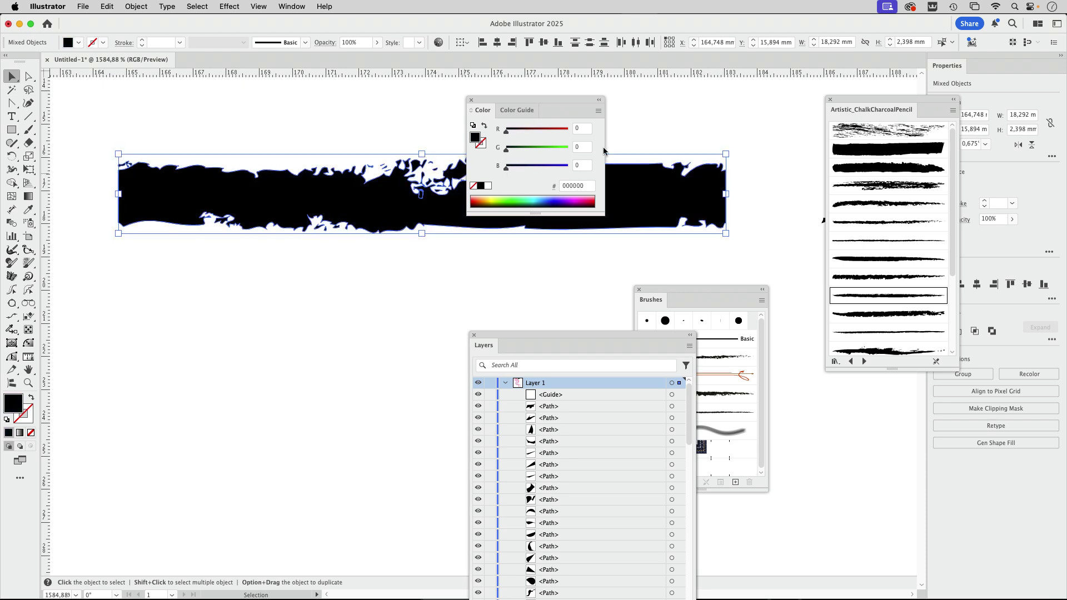
drag(539, 97, 355, 302)
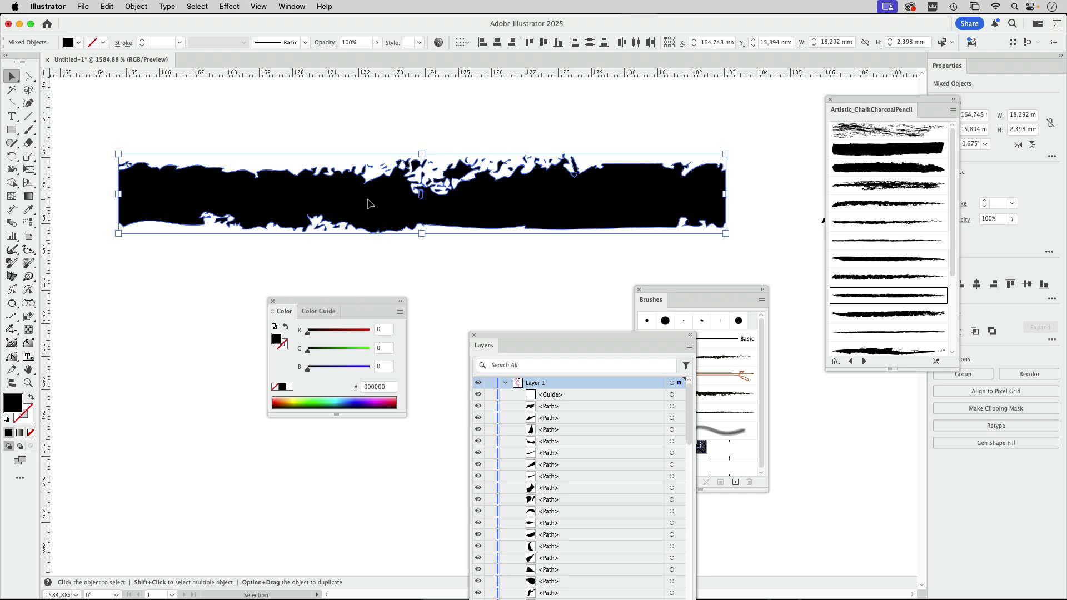
Step: Create a Pattern Brush from the selected charcoal piece with its colorization method set to Tints, and deselect the artwork
mouse_move(370, 204)
mouse_down()
mouse_move(662, 236)
mouse_move(734, 256)
mouse_move(705, 366)
mouse_move(725, 403)
mouse_up()
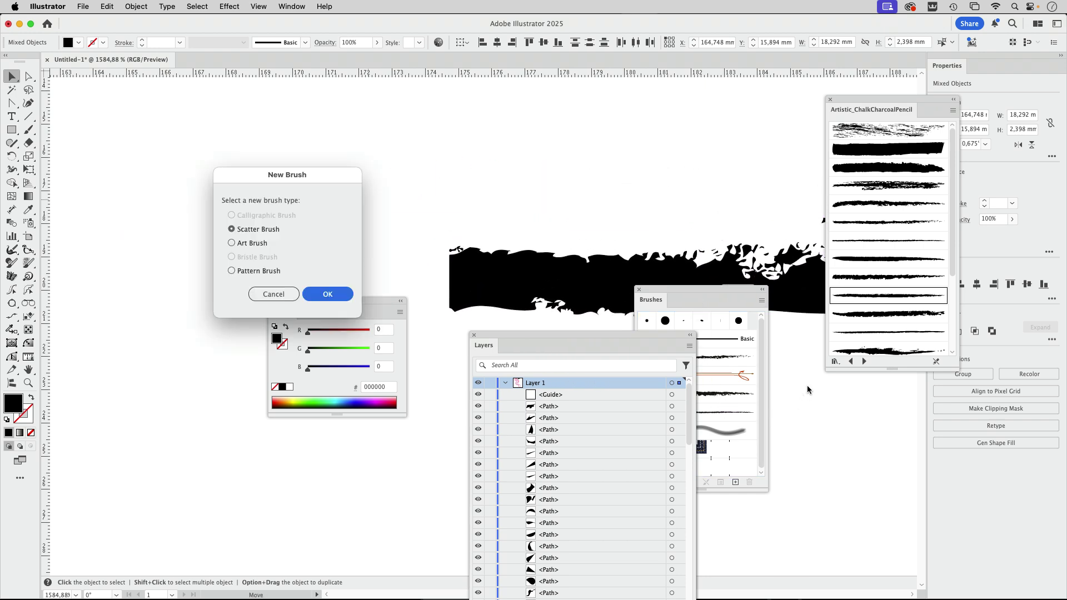
click(260, 272)
click(335, 294)
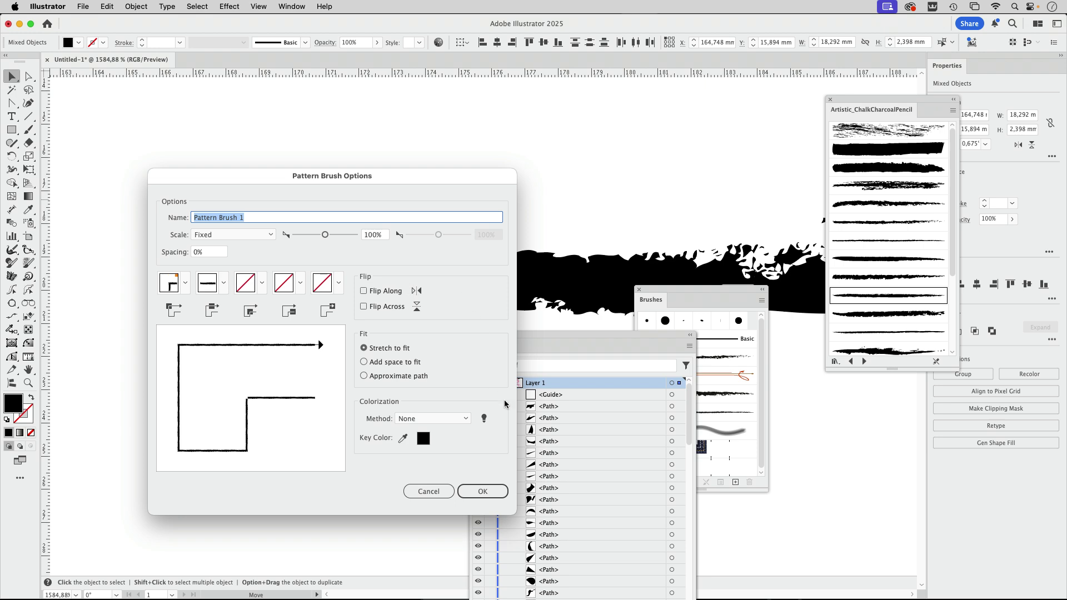
click(444, 420)
click(439, 430)
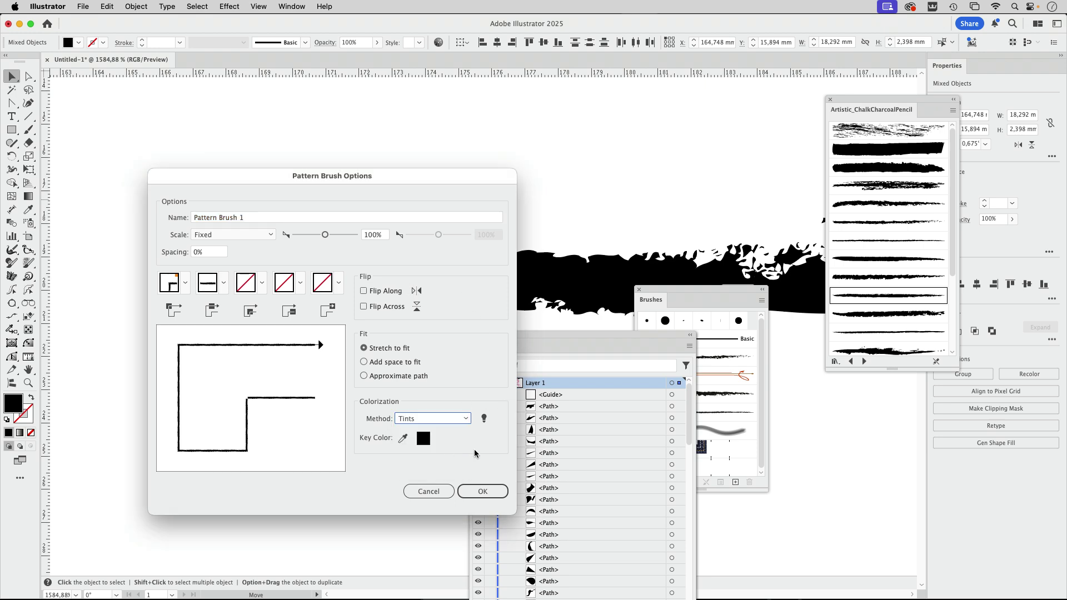
drag(267, 177, 301, 120)
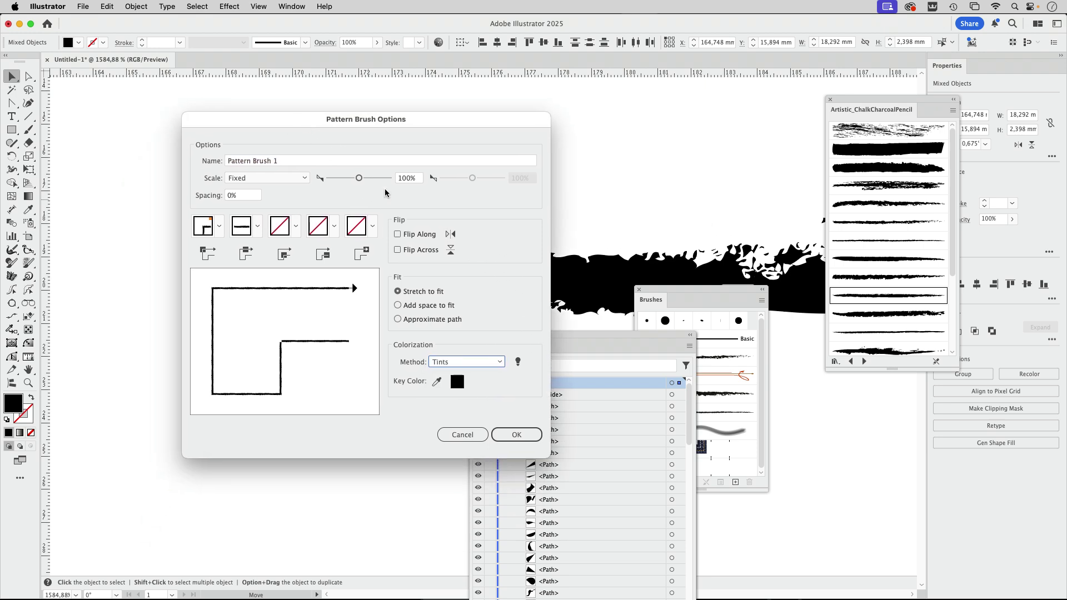
click(516, 435)
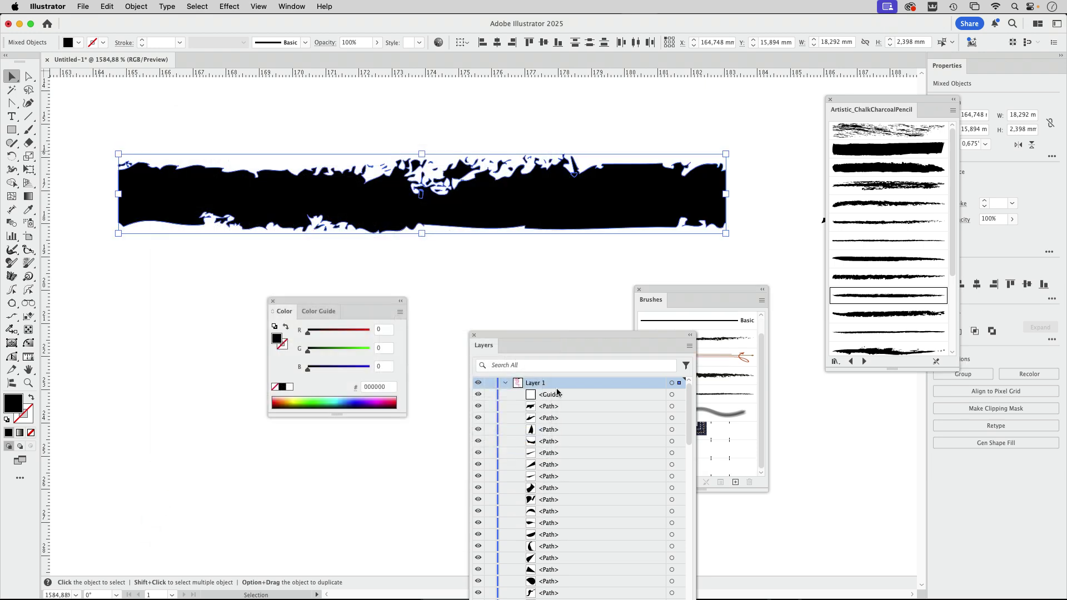
click(552, 274)
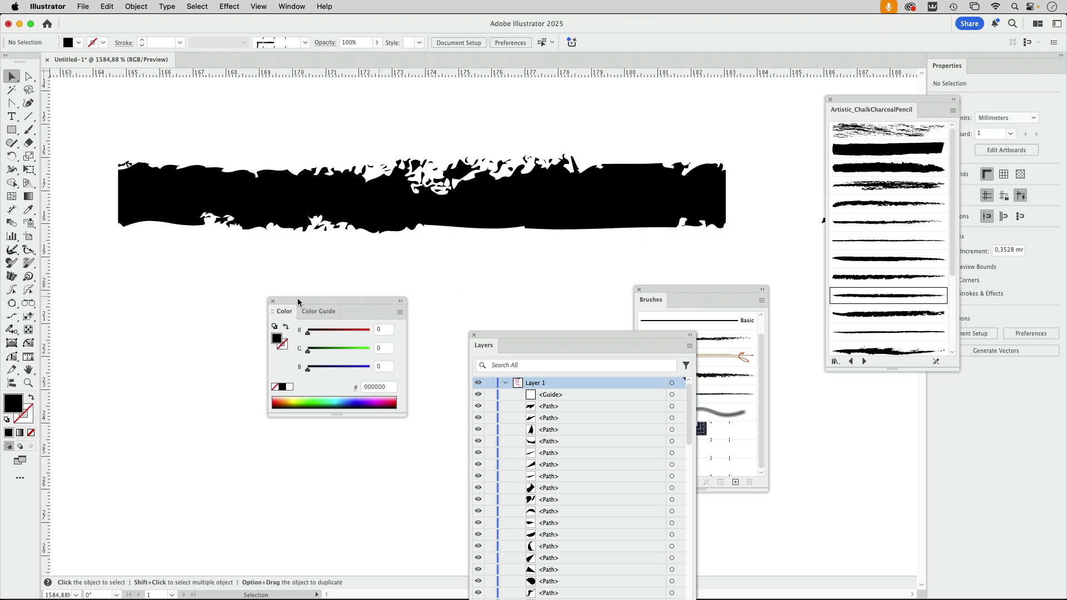
Step: Rearrange the floating Color and Layers windows so the brush list and the drawing area are uncovered
drag(297, 302, 841, 429)
key(super+space)
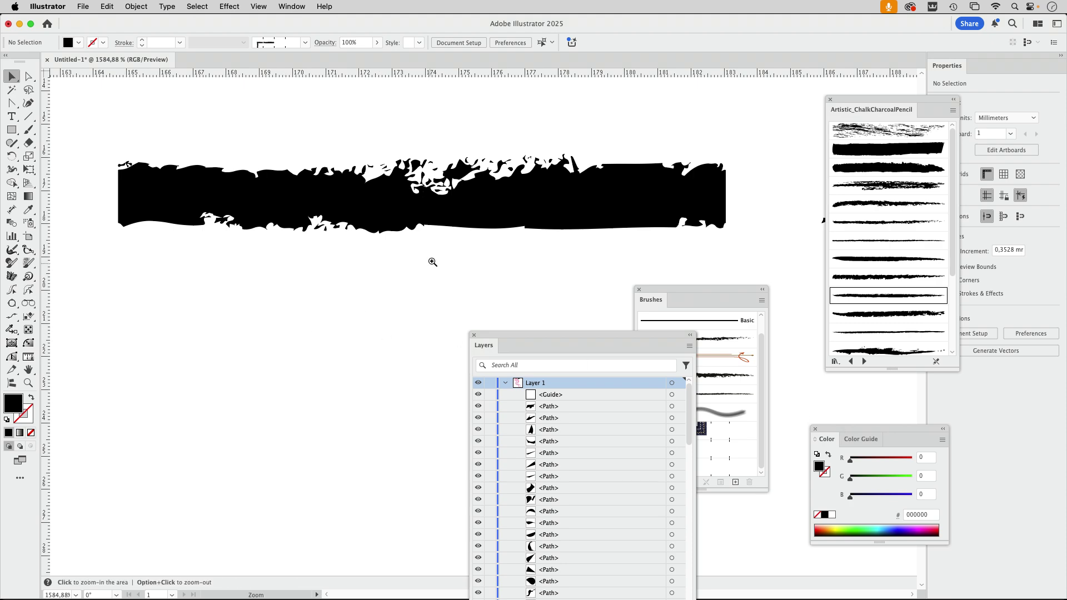
drag(432, 262, 265, 345)
drag(403, 91, 239, 167)
drag(531, 335, 588, 497)
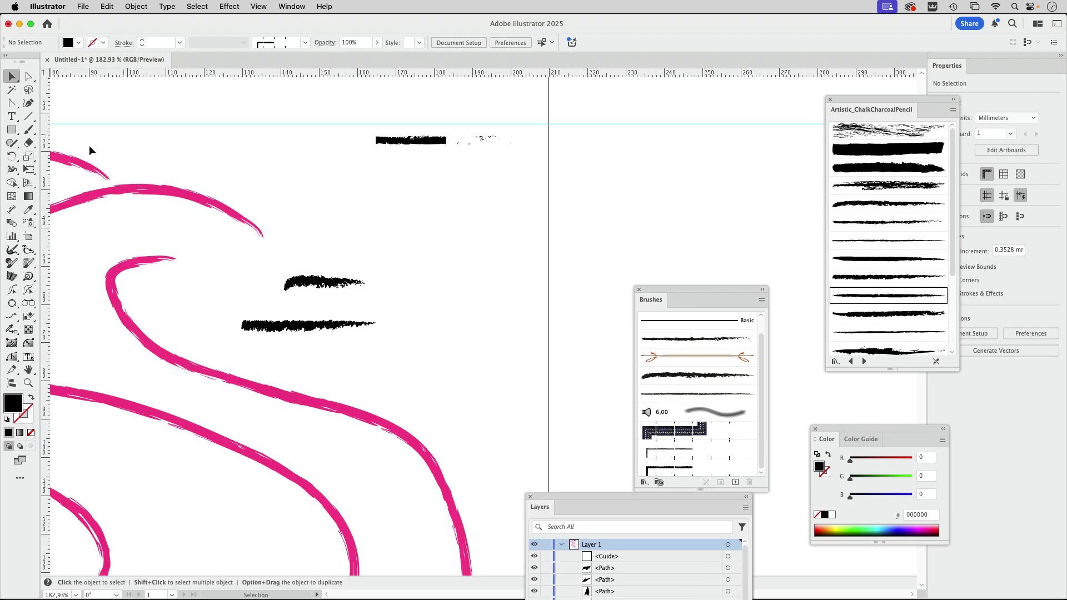
Step: Paint a long S-shaped curve ending in a spiral with the Paintbrush and the new charcoal pattern brush
click(28, 129)
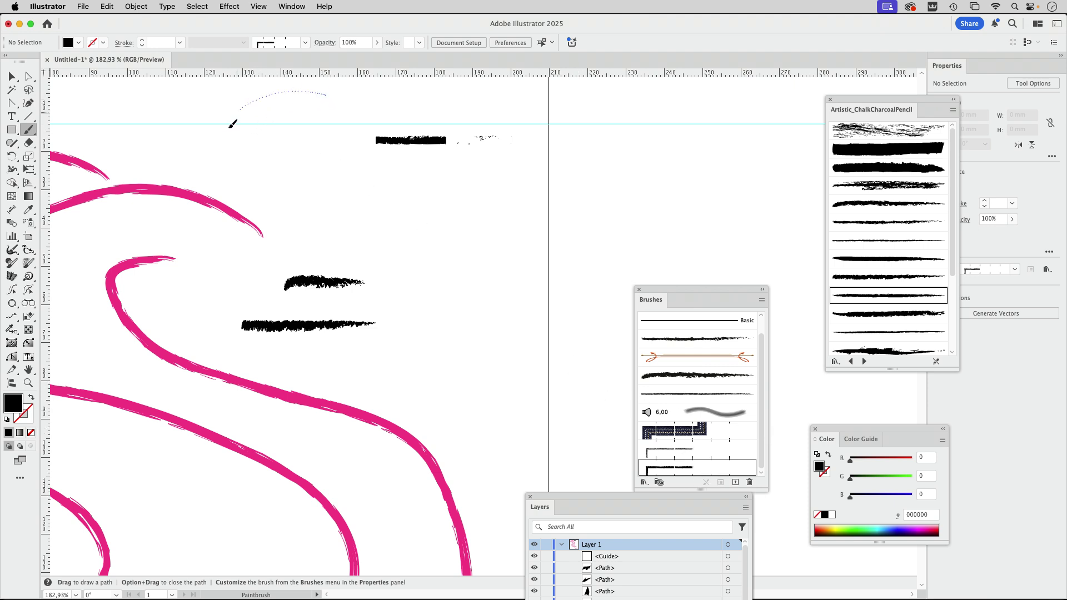
mouse_move(475, 281)
mouse_down()
mouse_move(519, 388)
mouse_move(519, 313)
mouse_move(556, 332)
mouse_up()
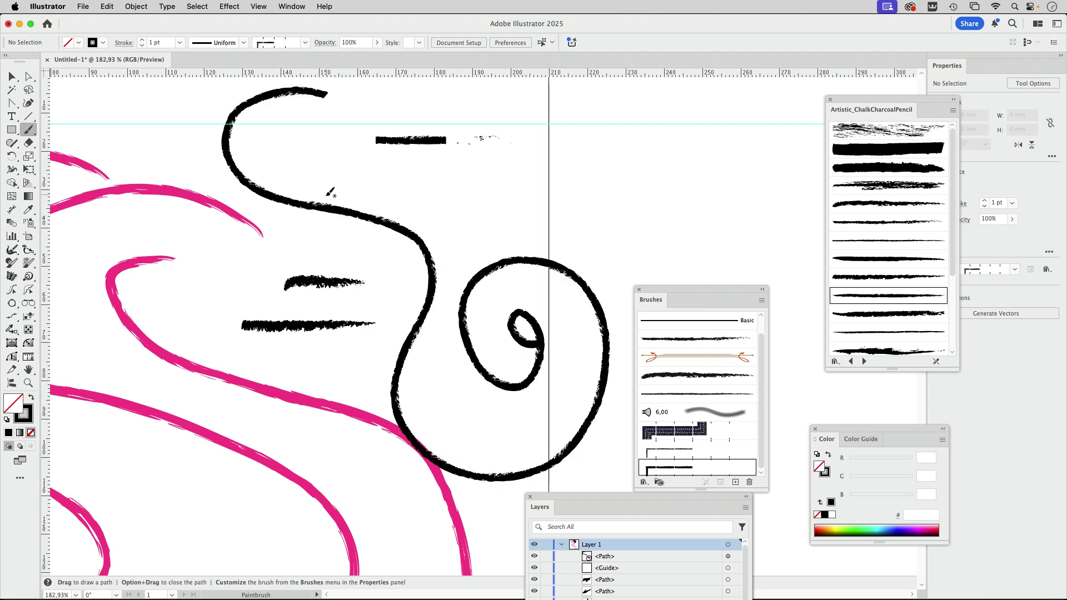
drag(333, 190, 364, 262)
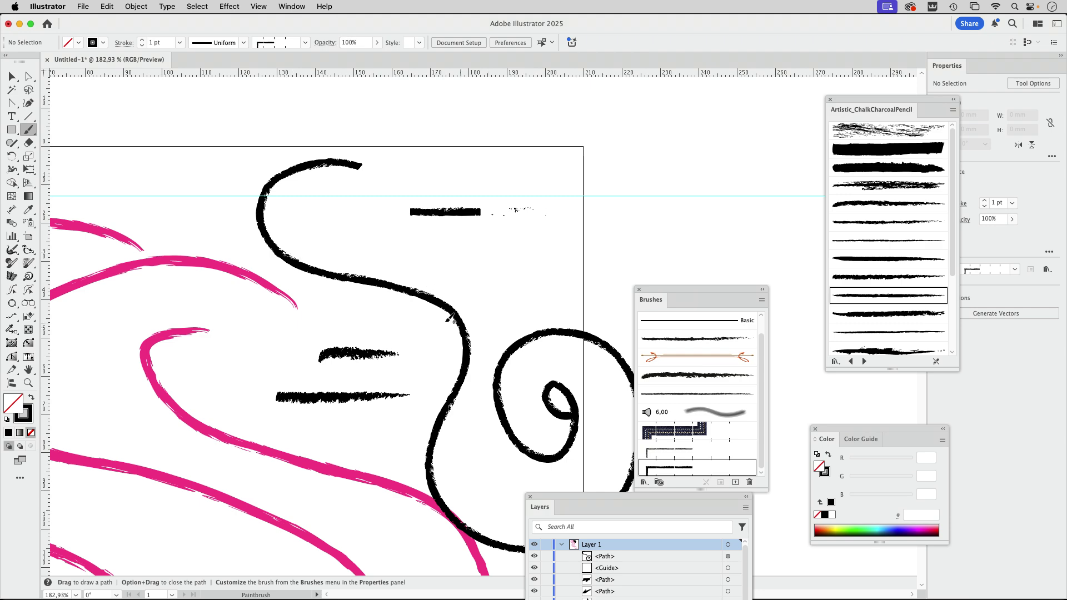
key(z)
mouse_move(441, 307)
mouse_down()
mouse_move(588, 305)
mouse_move(299, 305)
mouse_move(318, 260)
mouse_up()
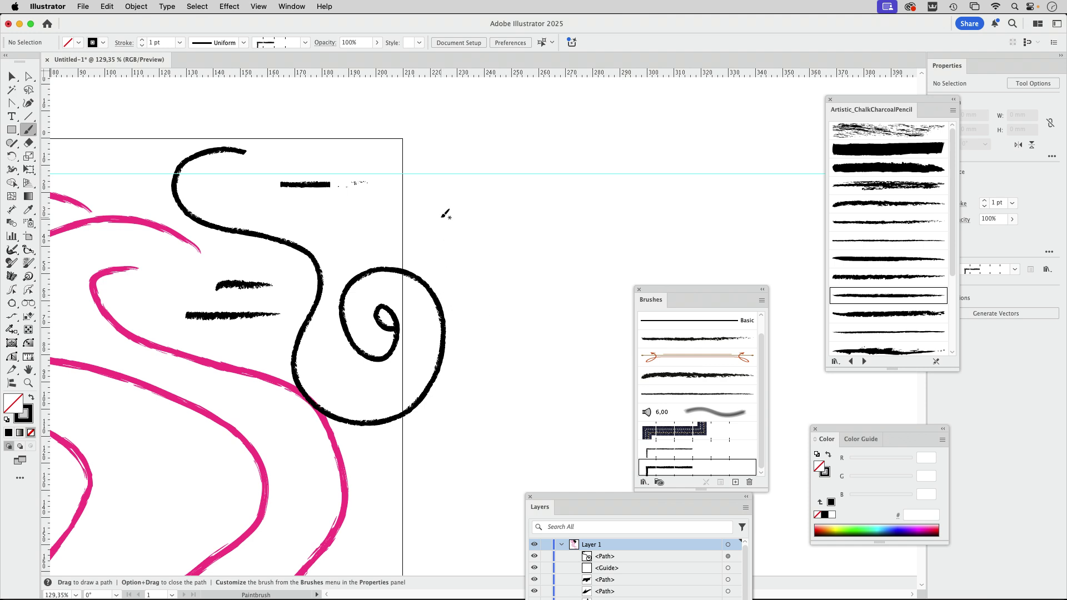
Step: Recolor the painted spiral's stroke to purple (a62eff) and to yellow (ffe200), and deselect it
super+click(362, 349)
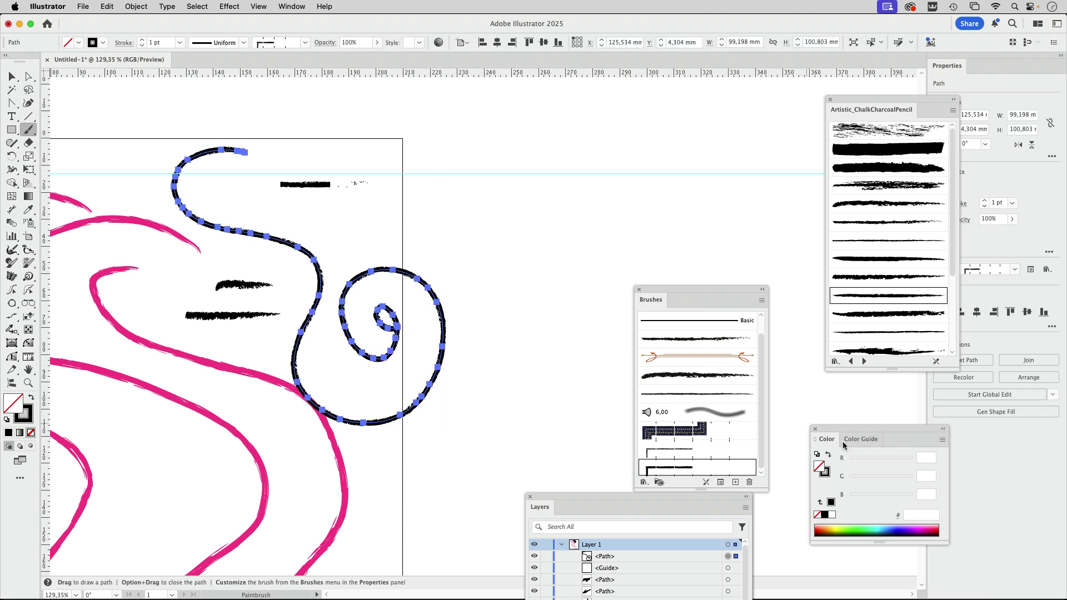
drag(881, 525, 909, 528)
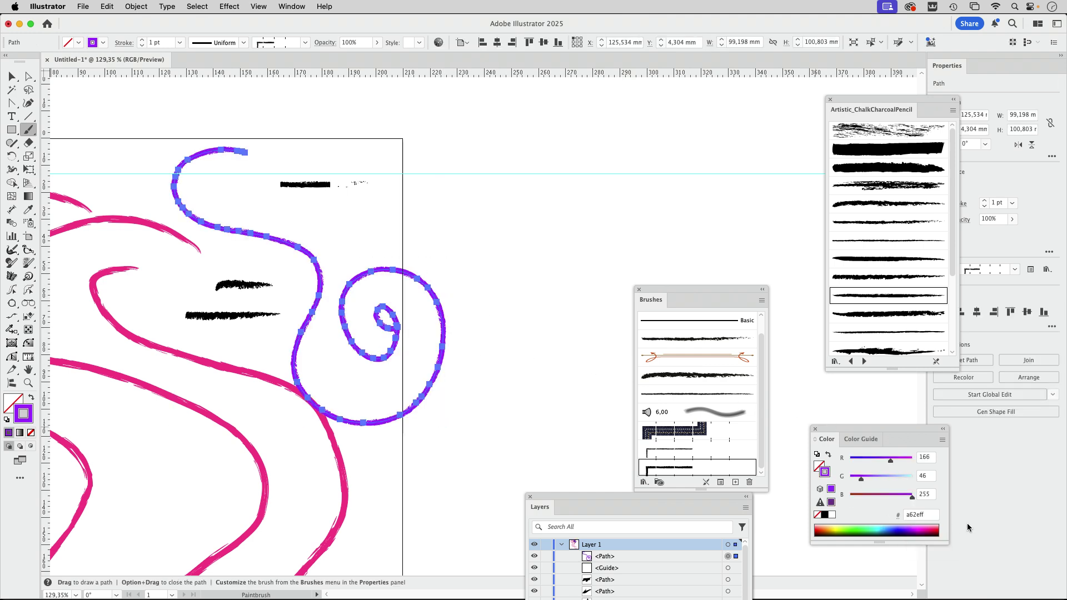
click(834, 528)
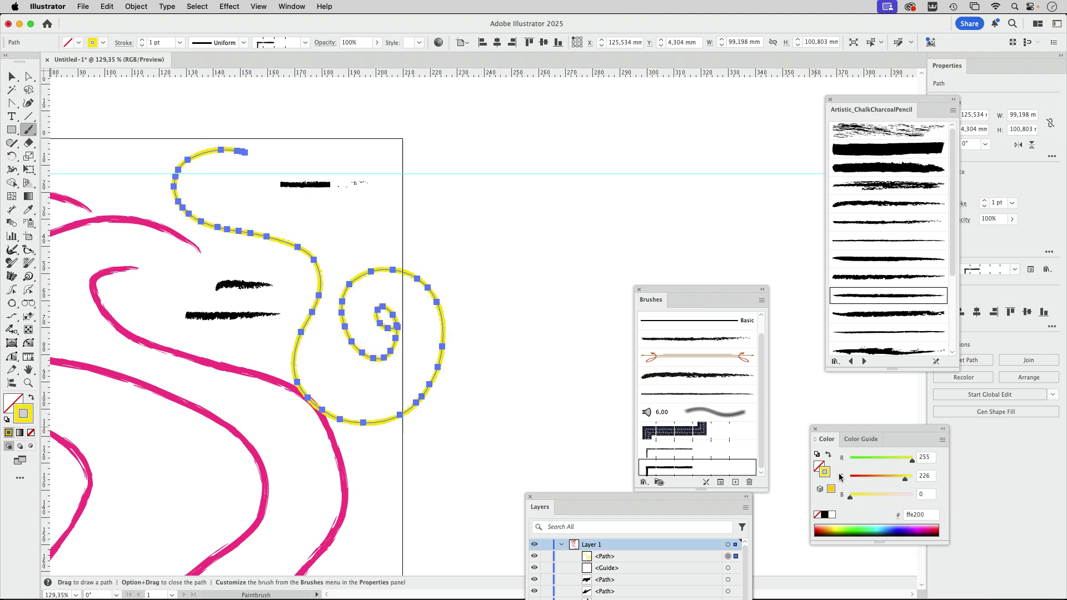
super+click(458, 225)
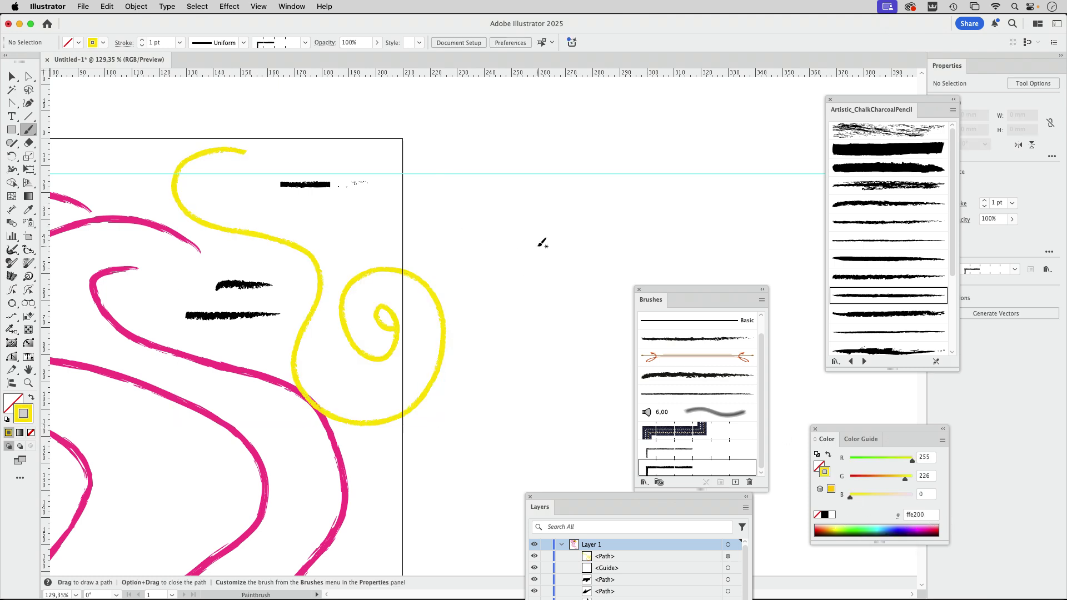